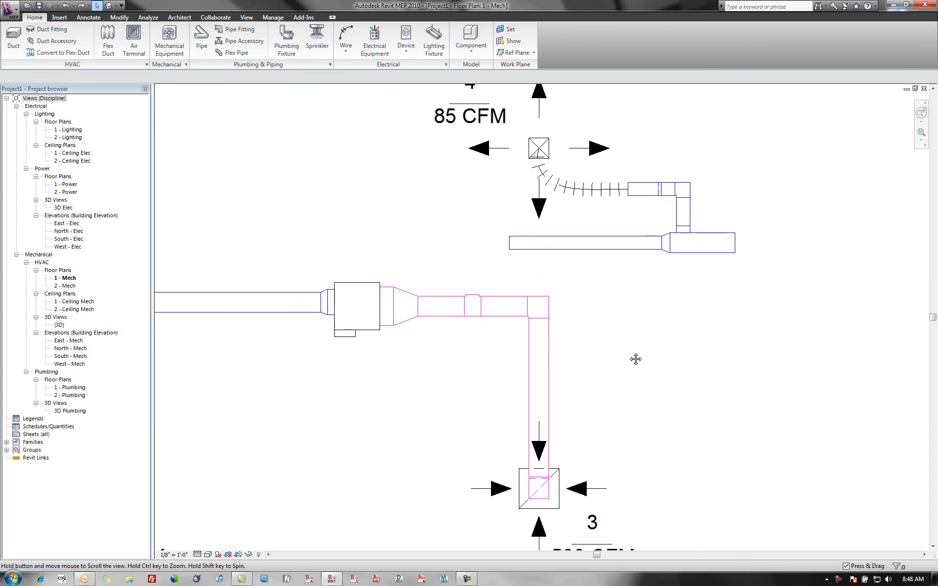
Extend the open supply duct by about 1' 10", try connecting it to the return tee's branch, and undo that connection.
left_click(13, 39)
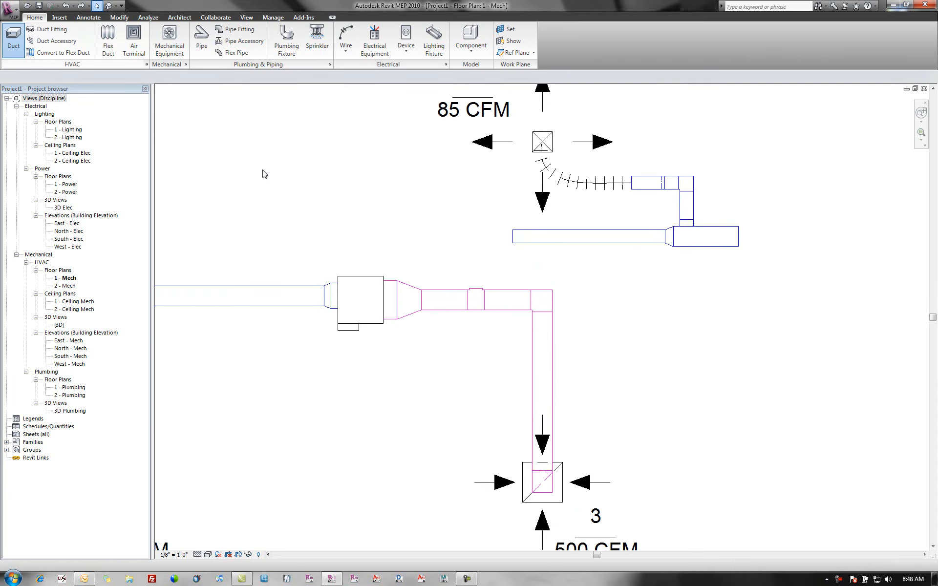
left_click(513, 236)
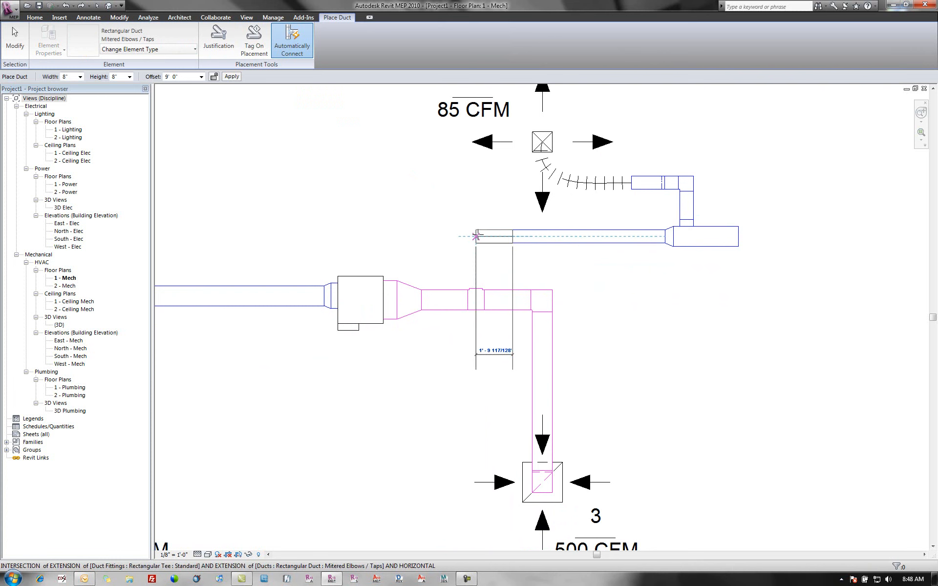
left_click(476, 236)
left_click(475, 289)
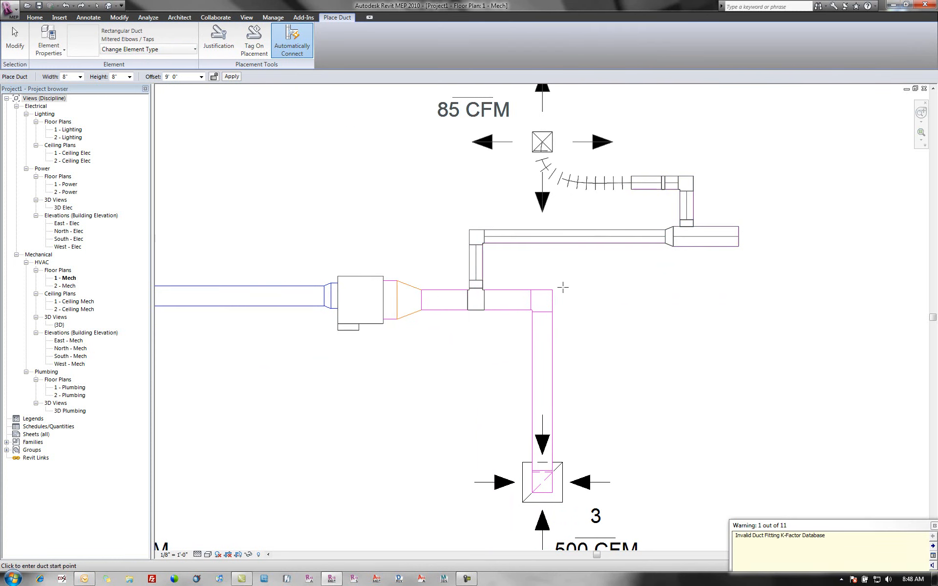
key("Escape")
key("Escape")
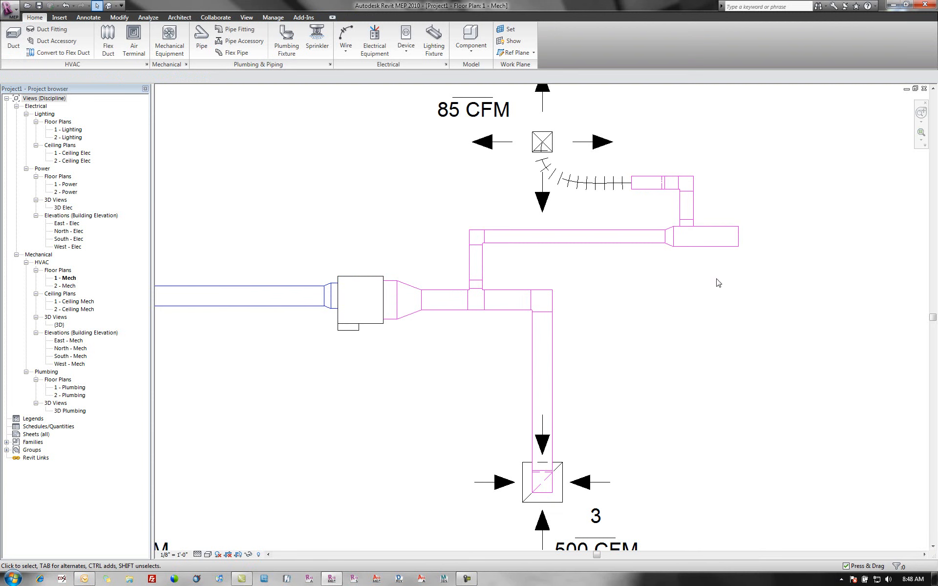
key("ctrl+z")
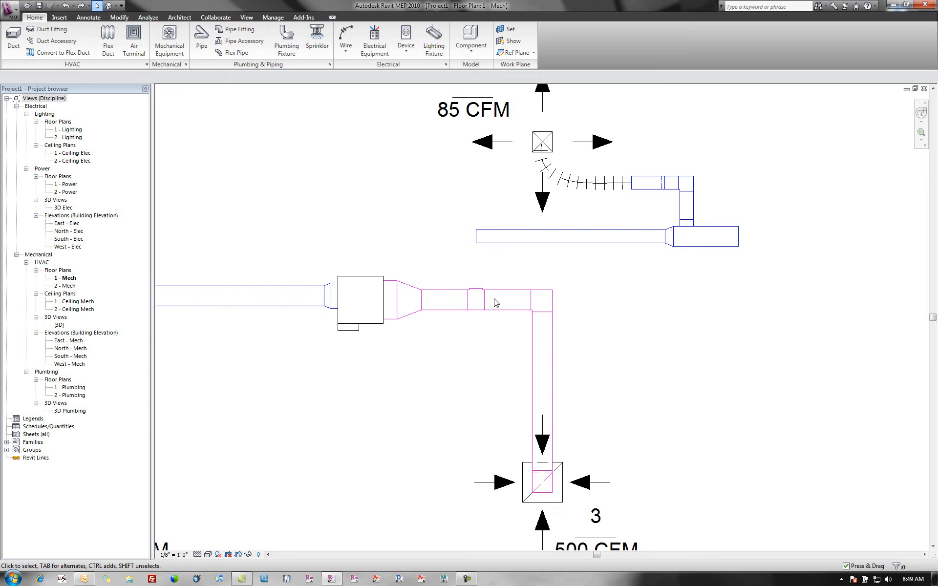
Open the family of the rectangular tee in the return duct run for editing.
scroll(489, 272, "up", 1)
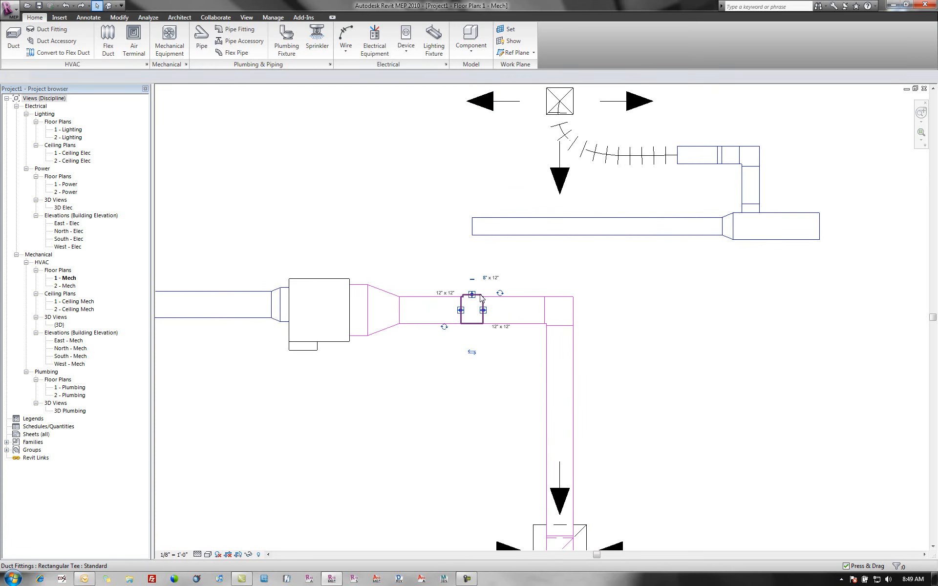
left_click(481, 299)
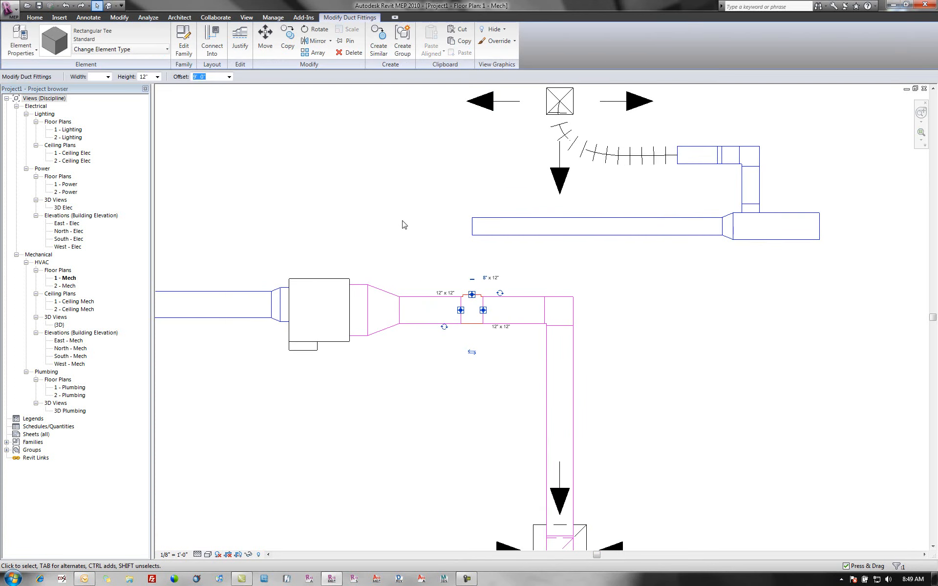
left_click(185, 46)
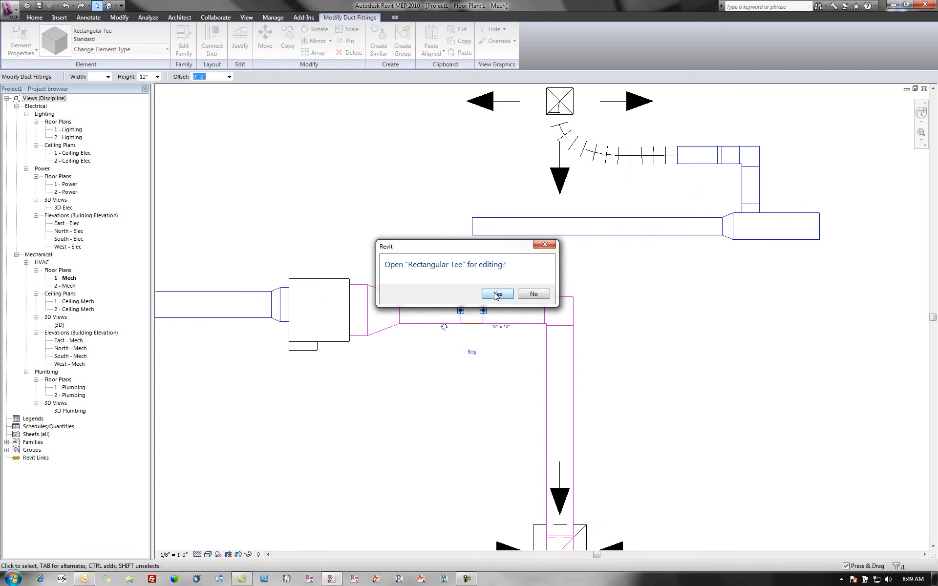
left_click(496, 295)
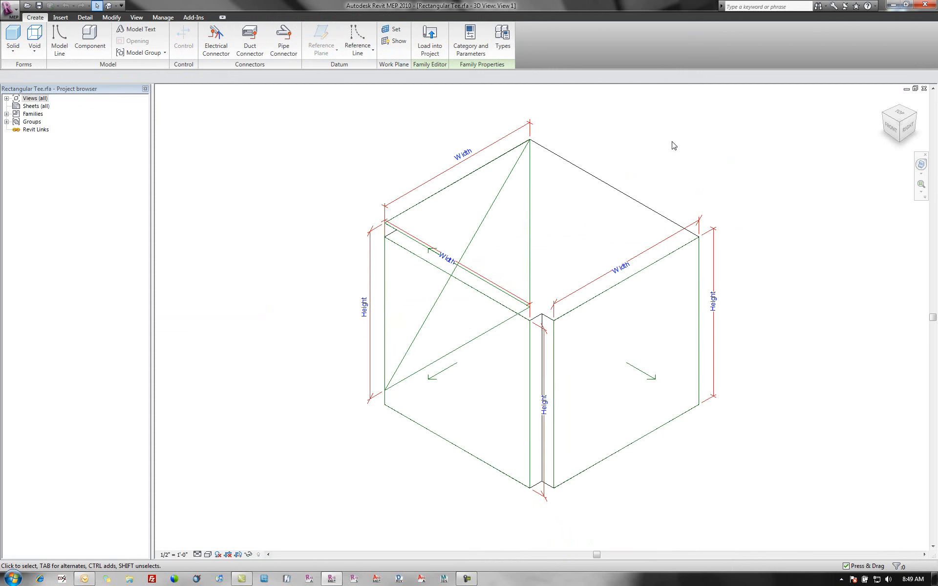
Set the tee family's Part Type to Multi Port in its category and parameters.
left_click(467, 43)
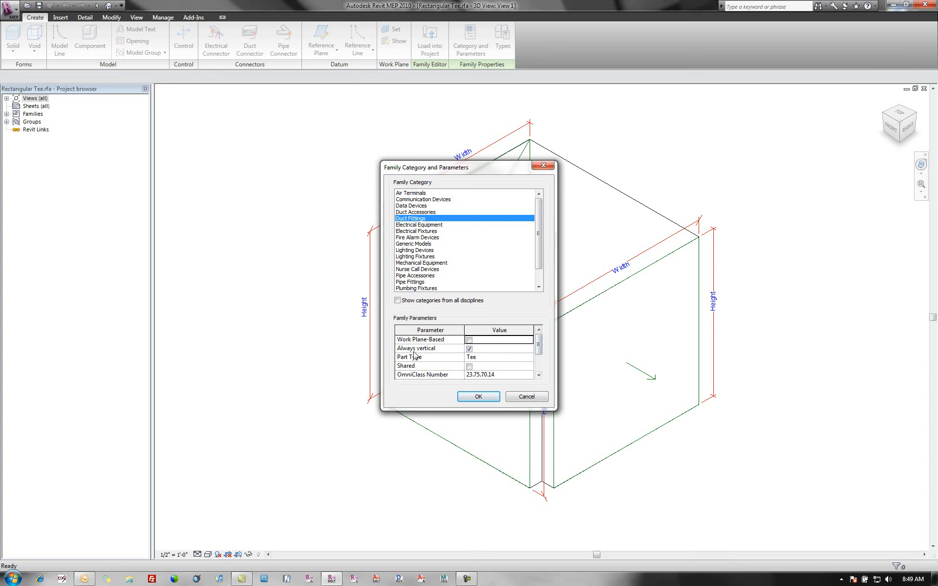
left_click(527, 357)
left_click(530, 357)
left_click_drag(529, 381, 529, 401)
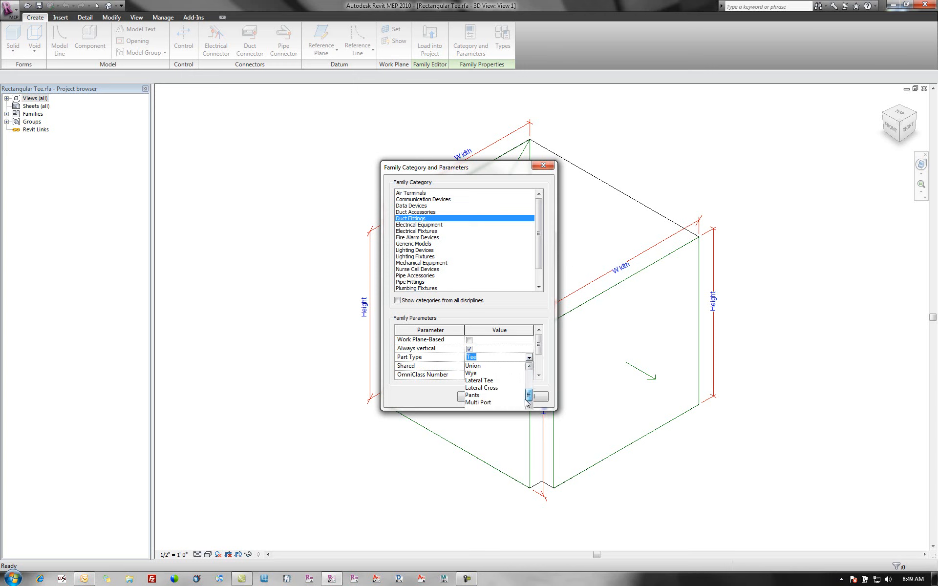
left_click(478, 402)
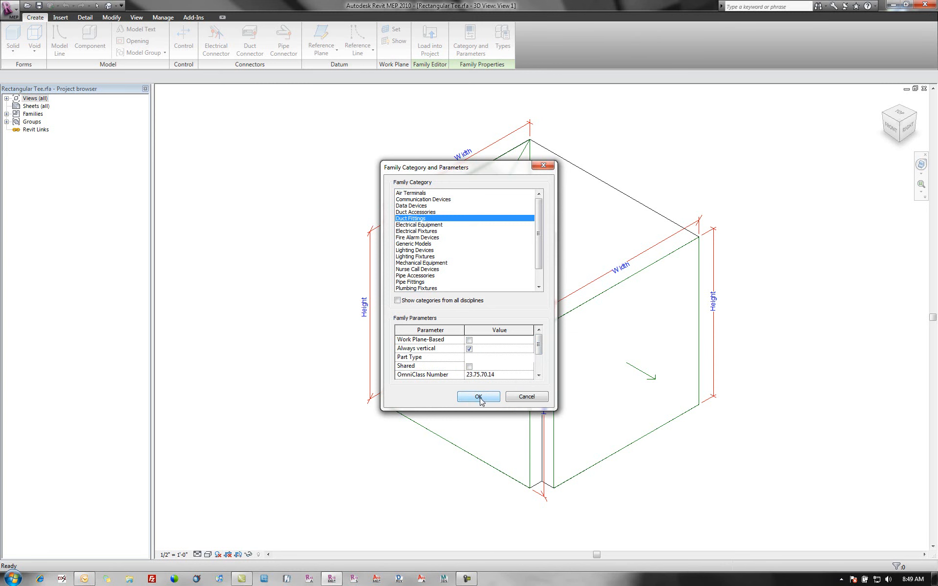
left_click(479, 397)
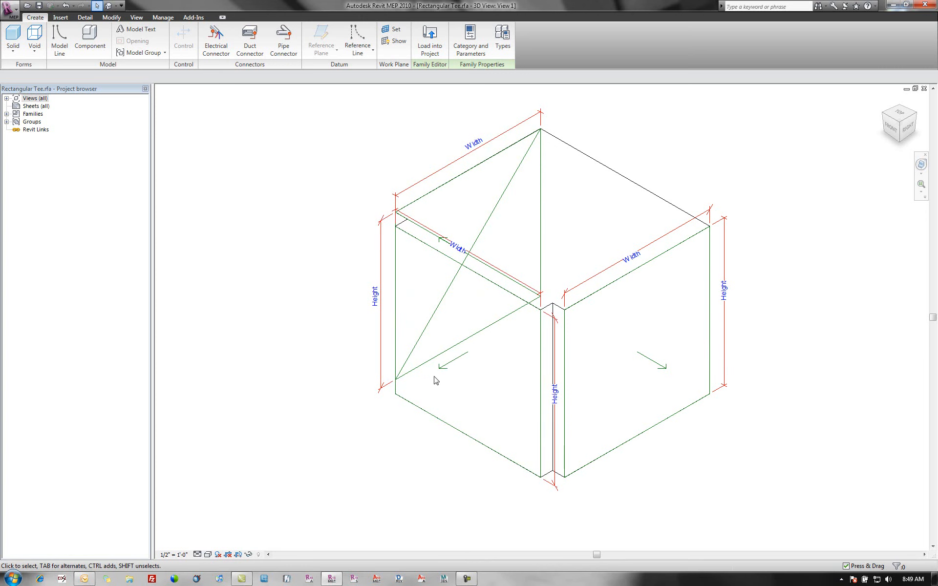
Set the System Type of the main-run connector opposite the crossed primary connector to Return Air.
left_click(664, 371)
left_click(31, 46)
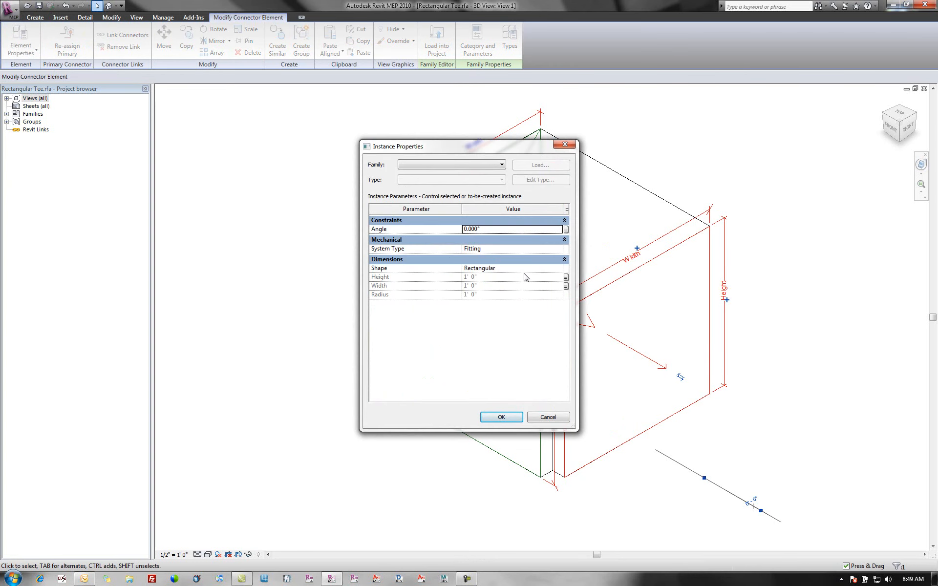
left_click(535, 250)
left_click(558, 249)
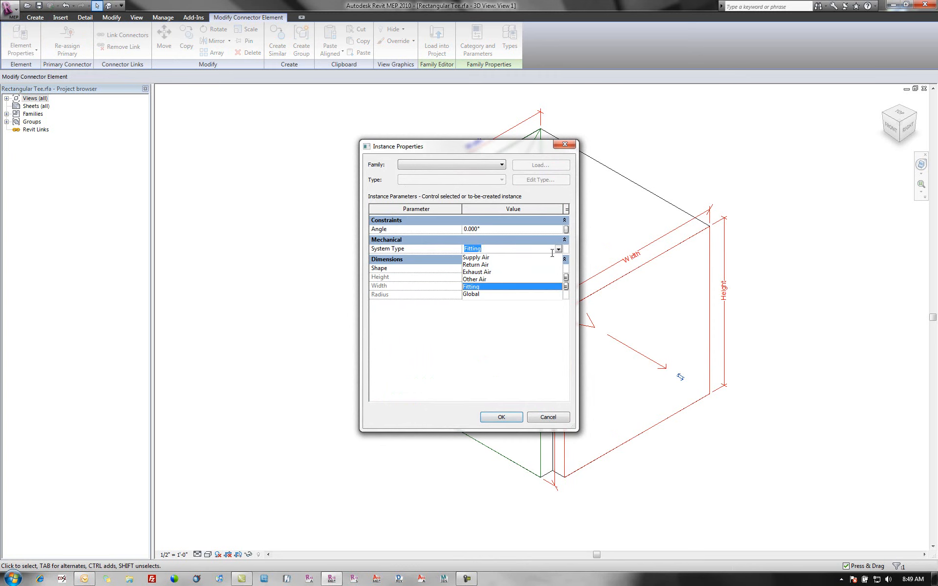
left_click(484, 265)
left_click(501, 417)
left_click(359, 449)
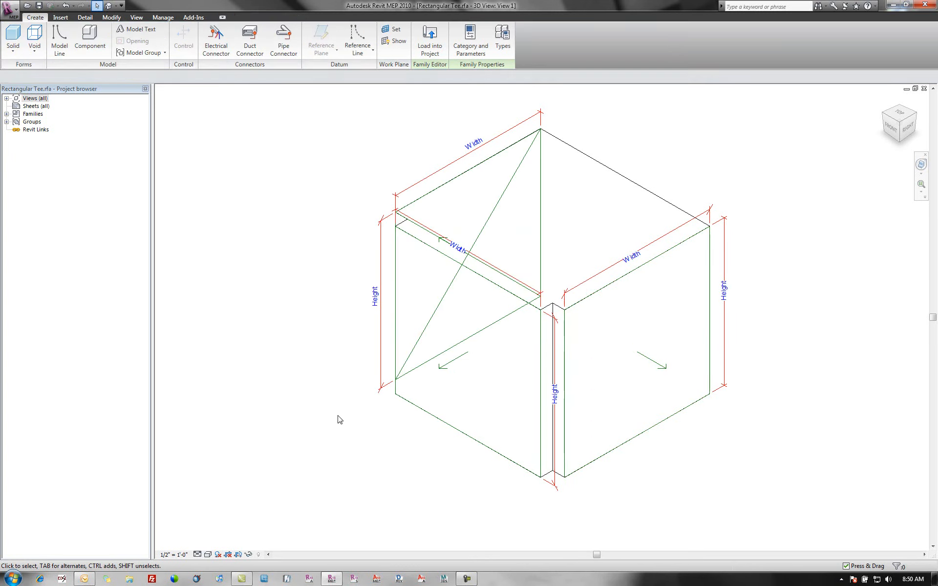
Set the System Type of the crossed primary connector at the other end of the main run to Return Air.
middle_click_drag(405, 433, 441, 381, "shift")
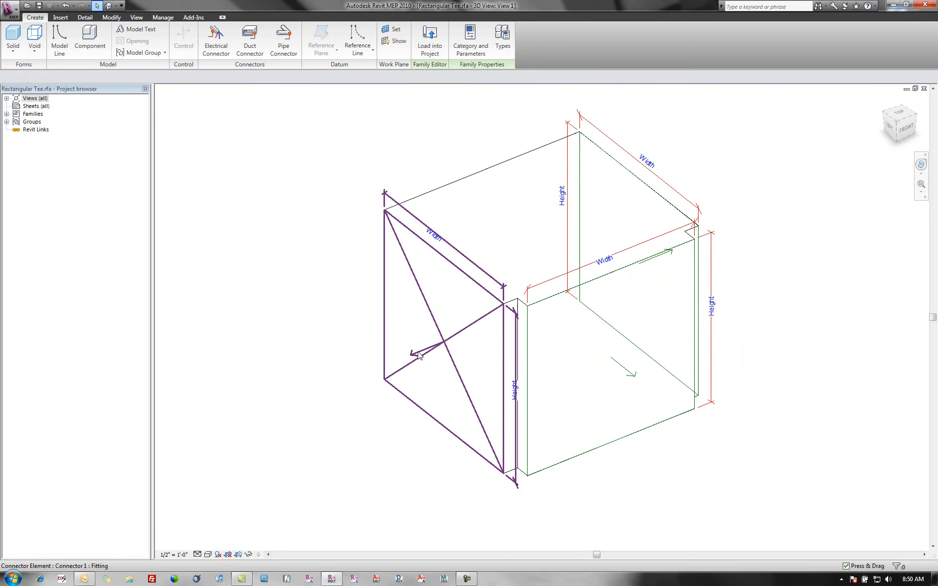
left_click(441, 381)
left_click(20, 35)
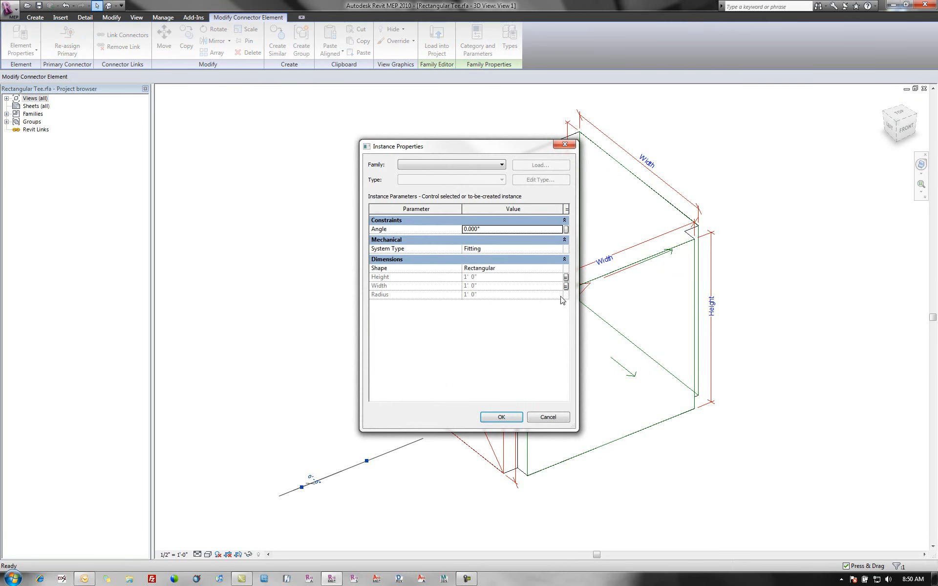
left_click(545, 250)
left_click(558, 249)
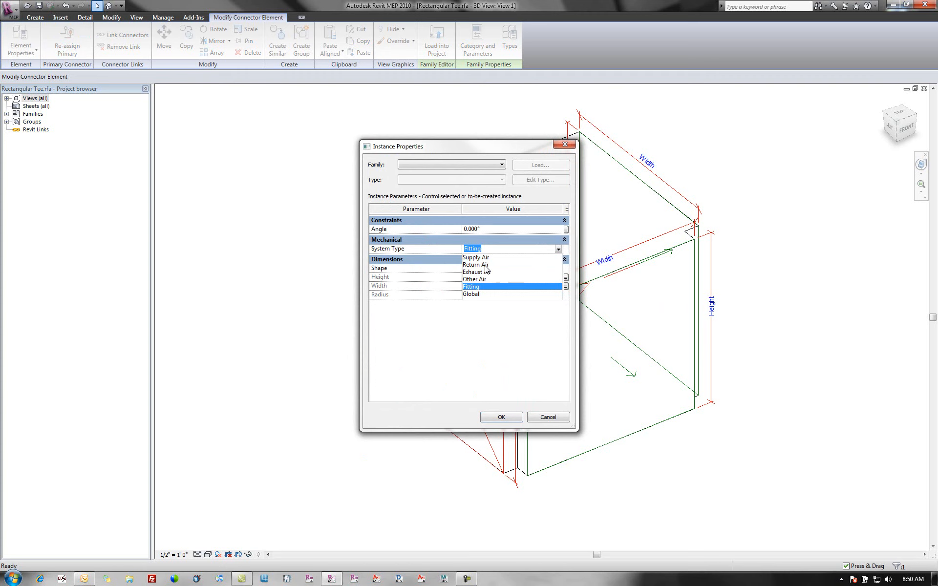
left_click(481, 265)
left_click(501, 416)
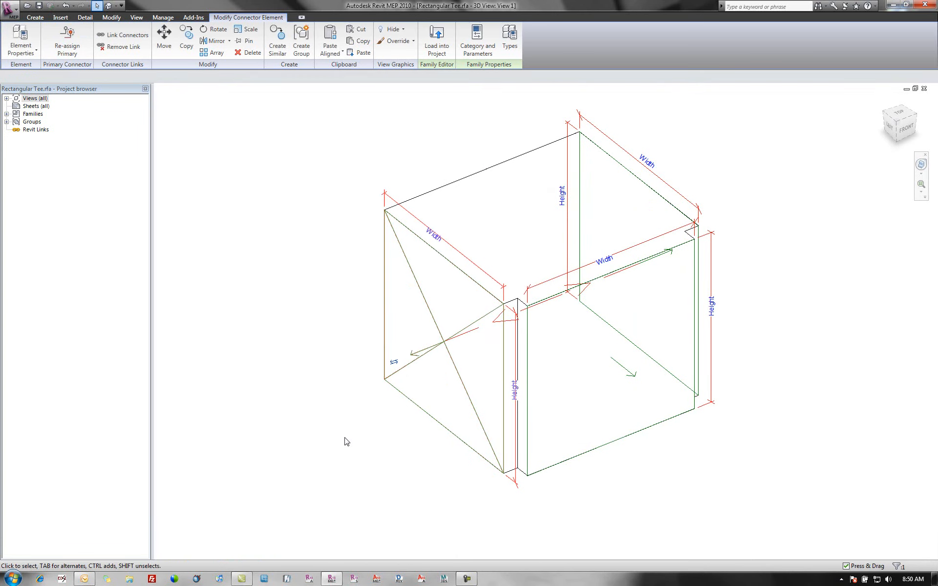
left_click(346, 441)
Set the tee's branch connector System Type to Supply Air.
left_click(632, 379)
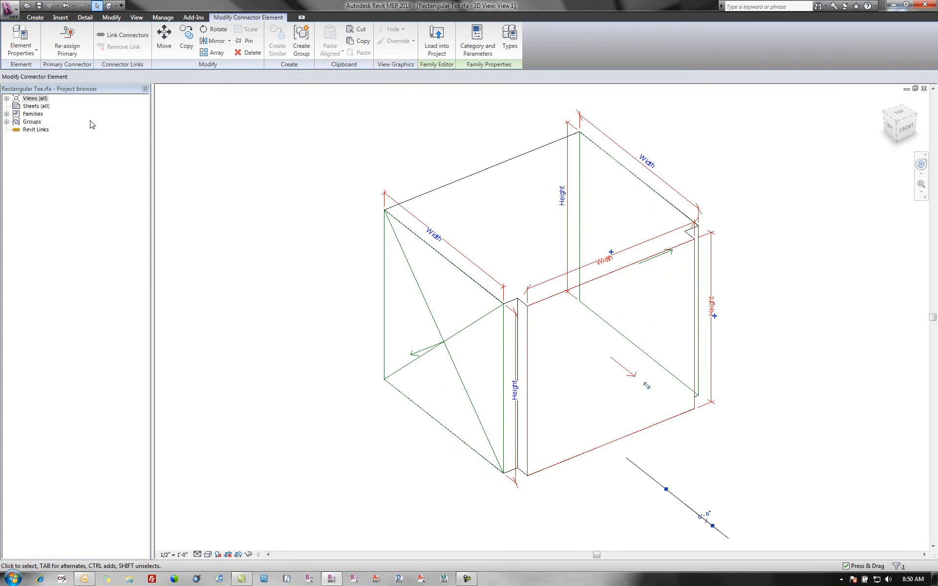
left_click(552, 249)
left_click(558, 250)
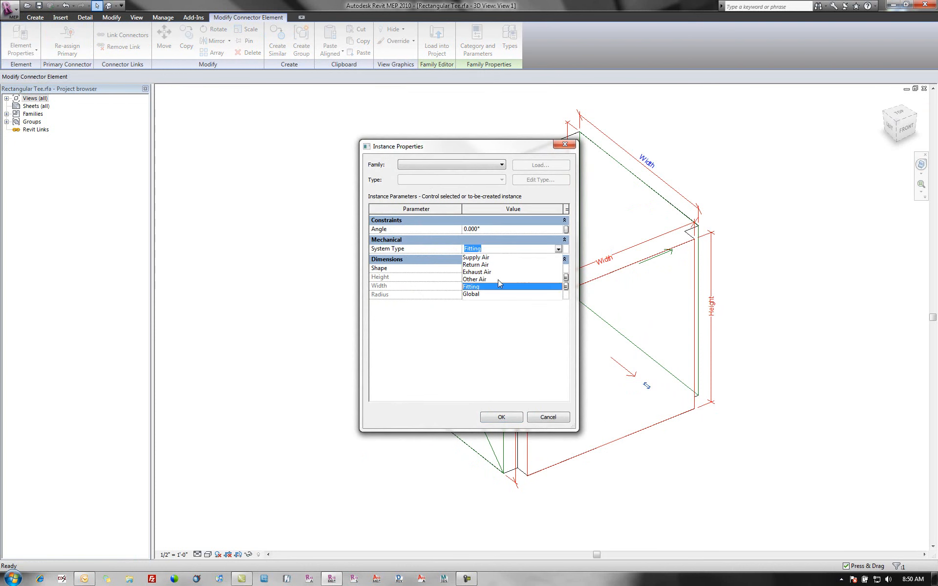
left_click(482, 257)
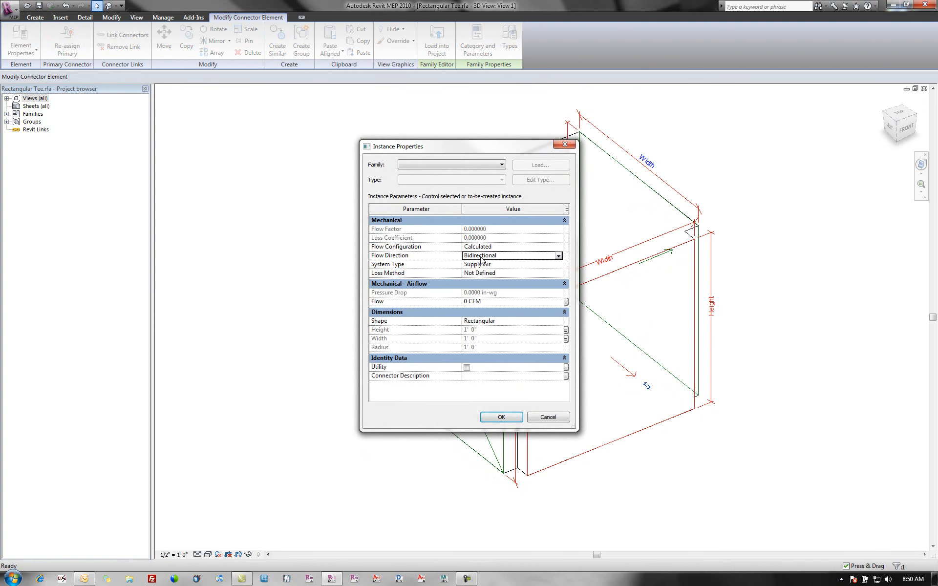
left_click(502, 416)
Save the edited family under the new name Rectangular Tee-Return-Main-Supply-Branch in My Documents.
middle_click_drag(357, 415, 281, 414, "shift")
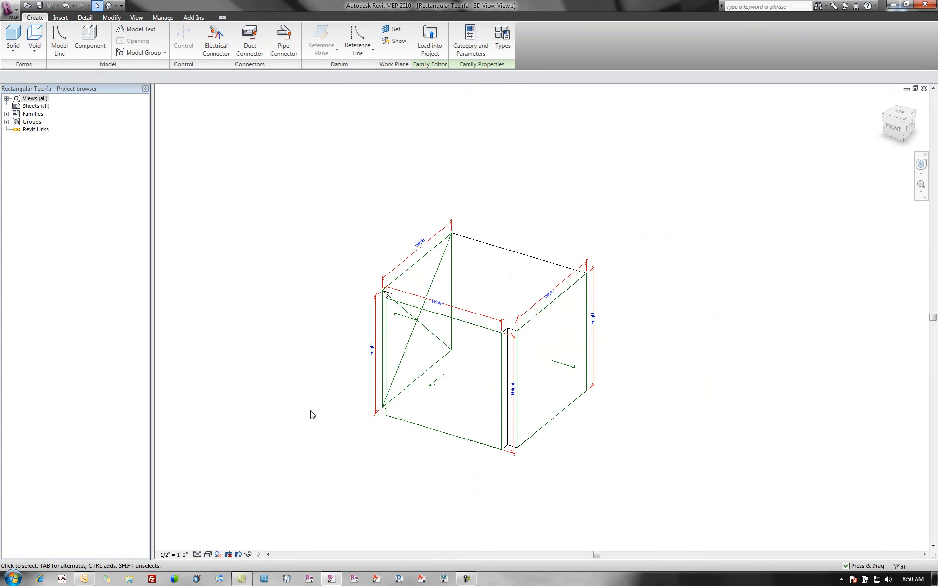
left_click(9, 9)
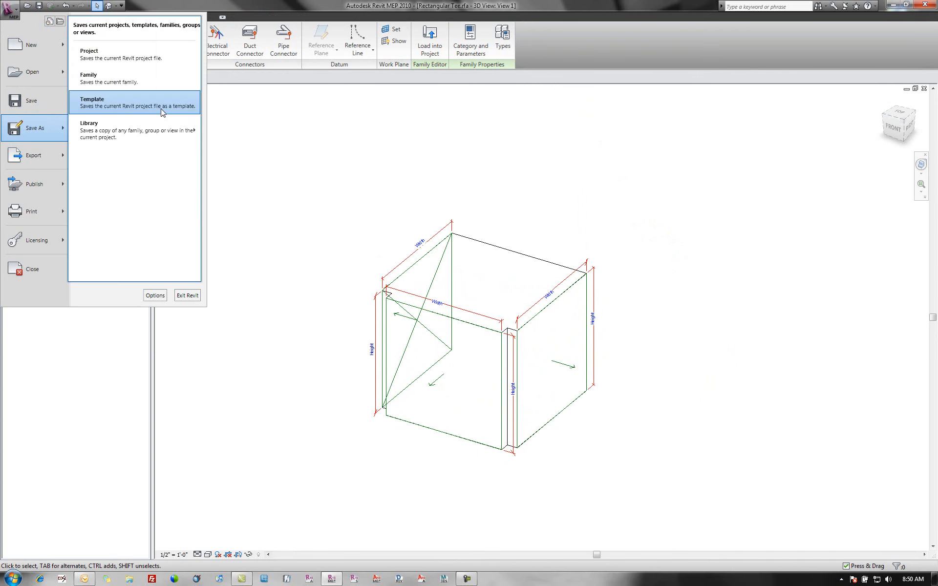
left_click(220, 109)
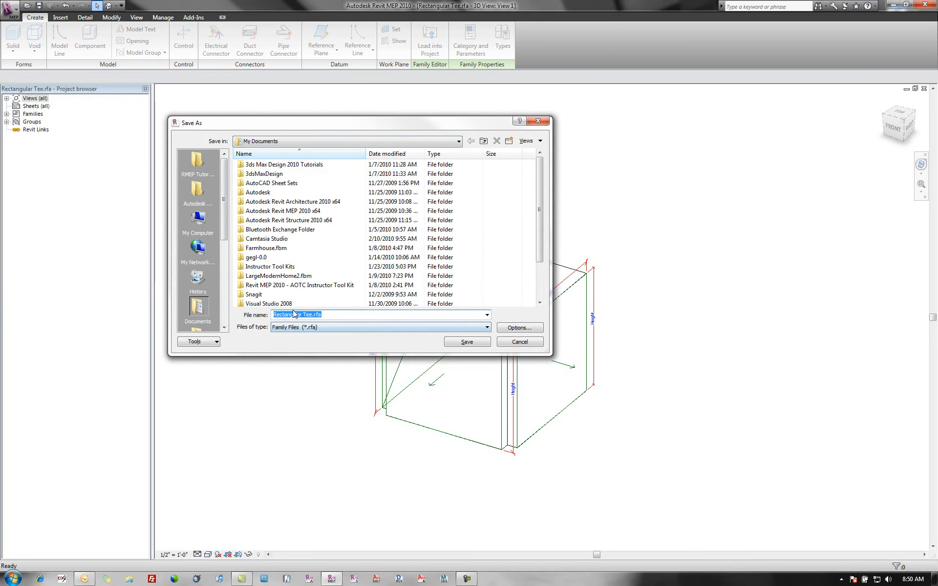
left_click(311, 317)
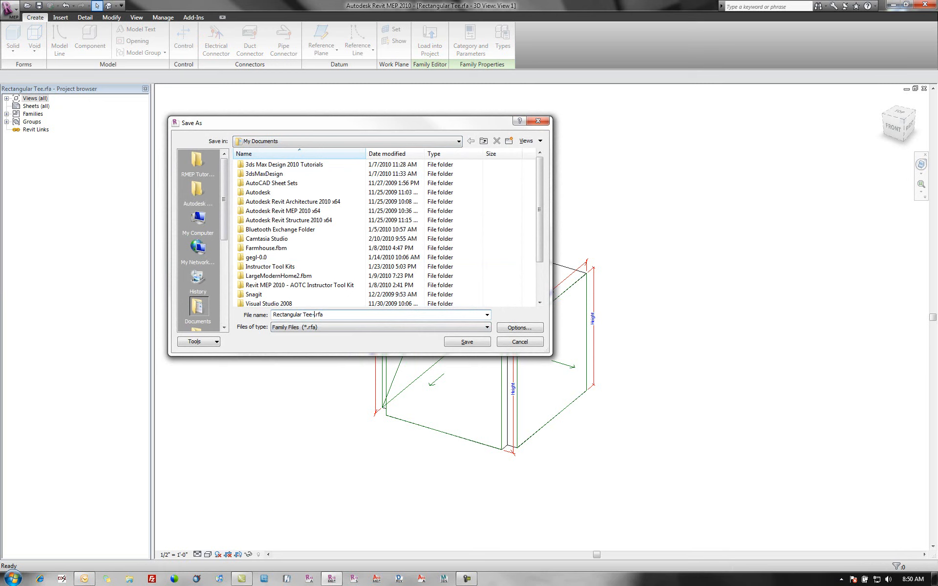
type("-Suppl")
type("Return")
type("-")
type("Main-Su")
type("pply")
type("-")
type("B")
type("ranch")
left_click(476, 343)
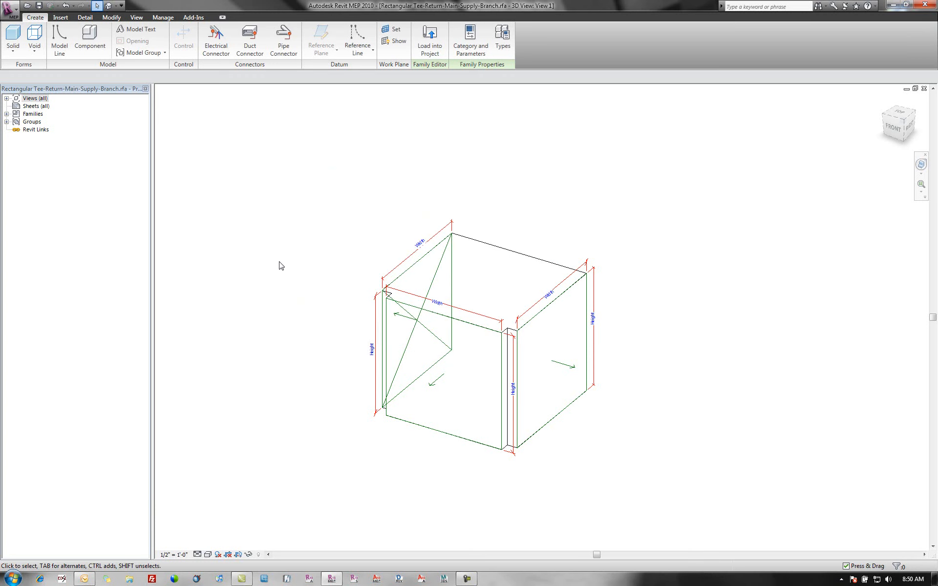
Load the renamed tee family into the project without placing an instance.
left_click(433, 51)
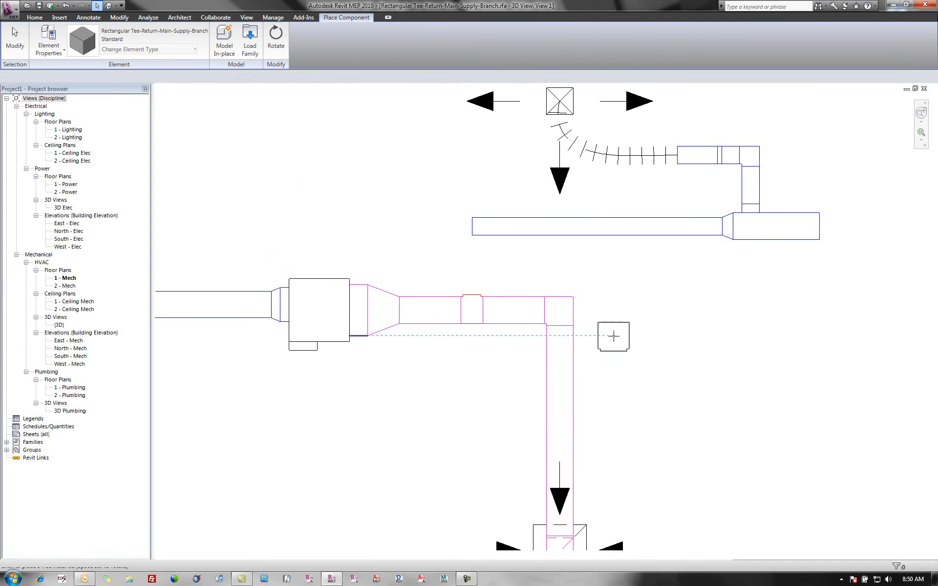
key("Escape")
Try to change the existing rectangular tee in the return duct to the newly loaded tee type.
left_click(472, 308)
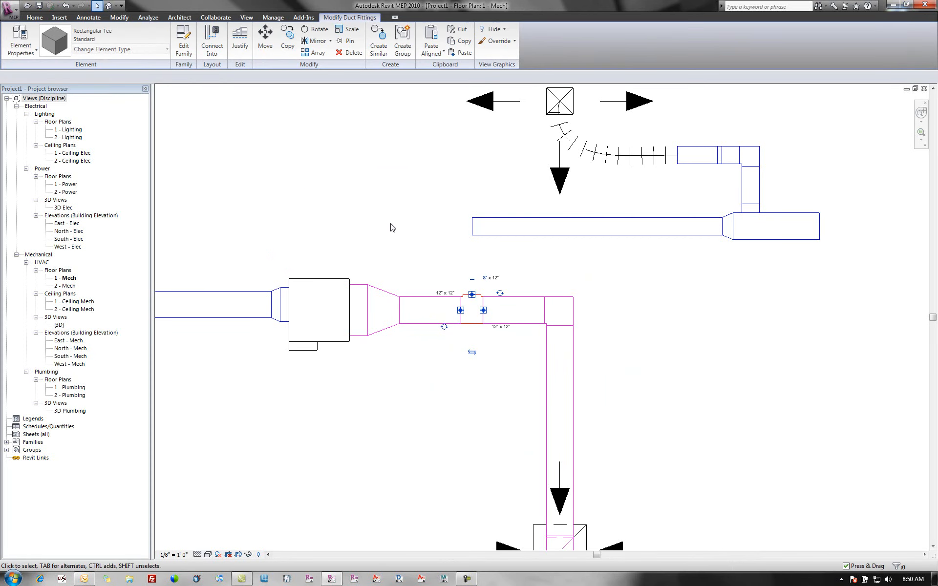
left_click(122, 49)
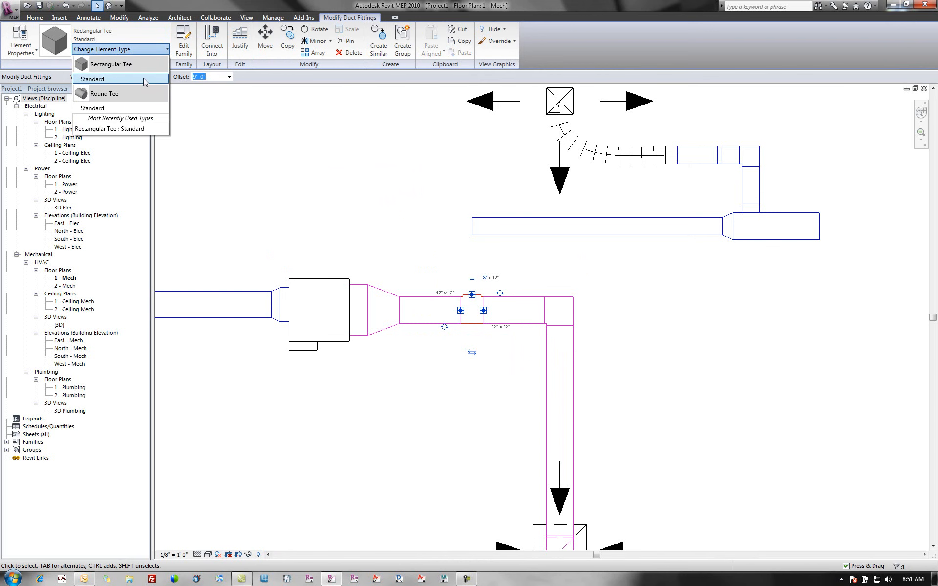
left_click(122, 65)
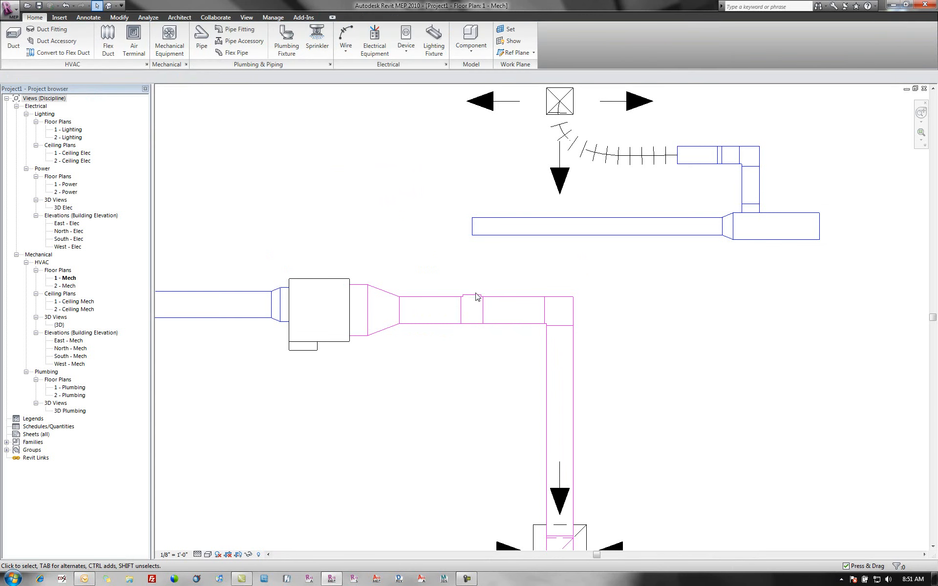
left_click(103, 50)
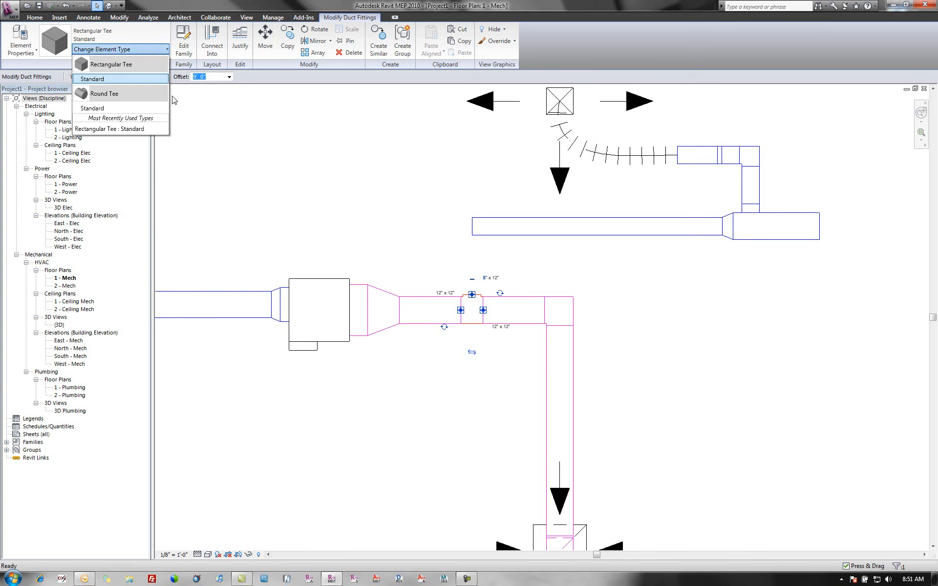
left_click(293, 162)
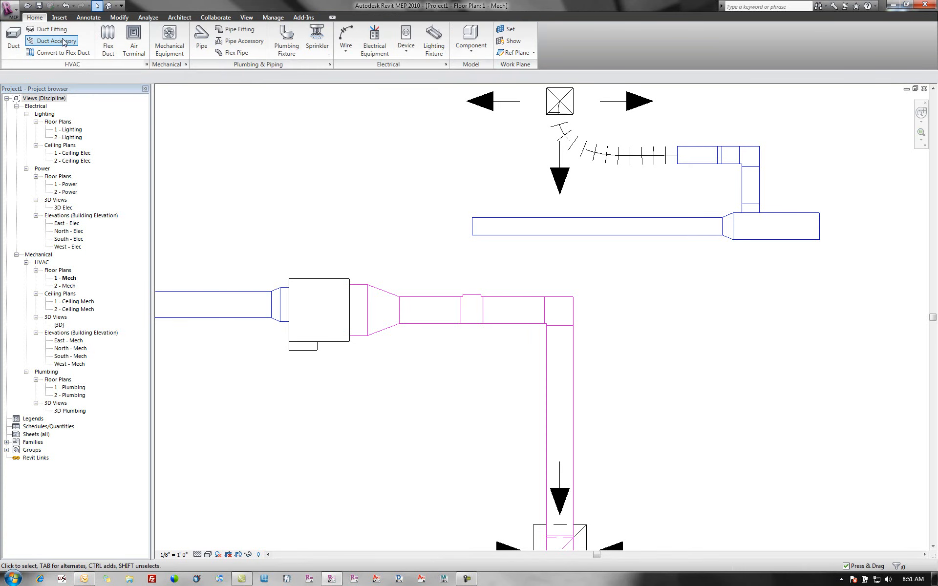
Delete the existing tee from the return duct and extend one duct segment to the other to close the gap.
left_click(50, 30)
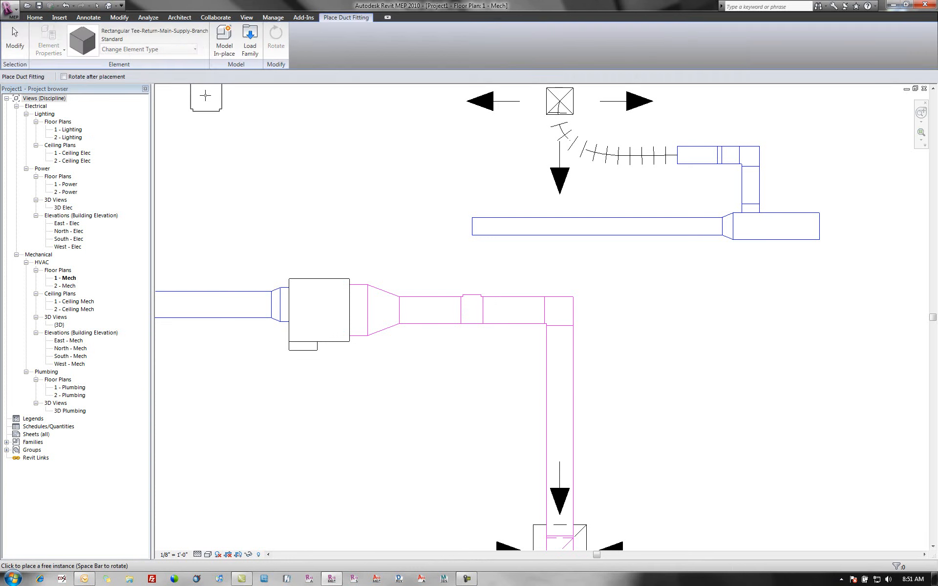
left_click(472, 309)
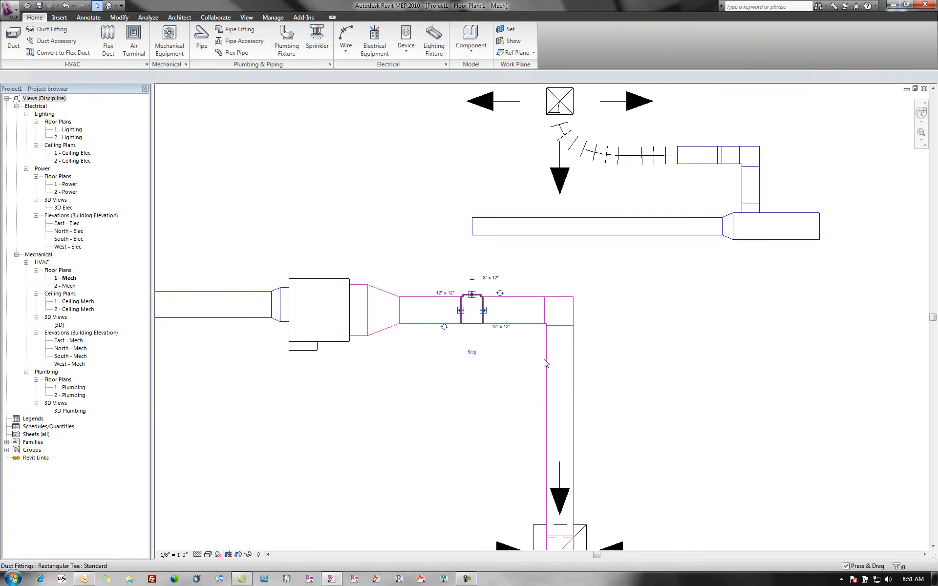
left_click(525, 336)
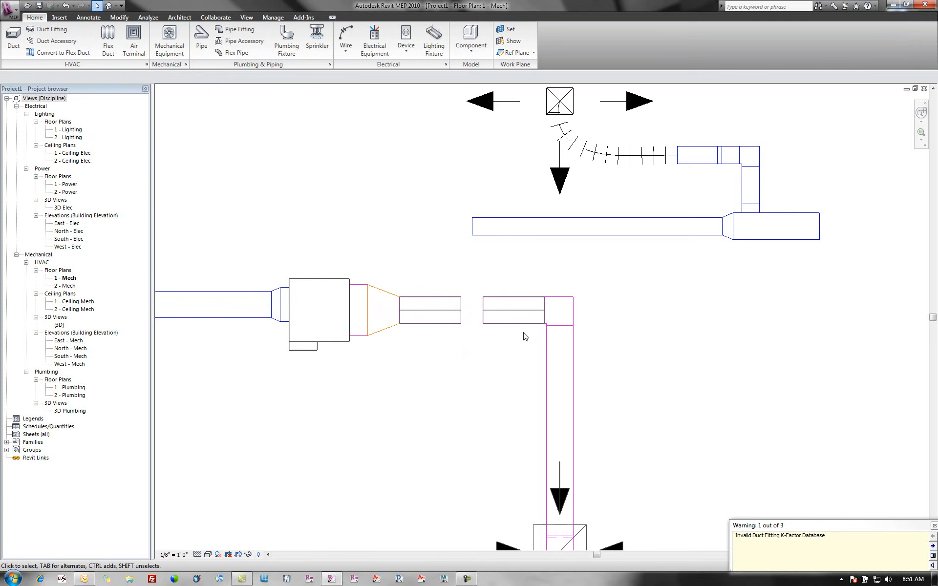
left_click(934, 526)
left_click(487, 311)
left_click_drag(483, 311, 461, 313)
left_click(328, 199)
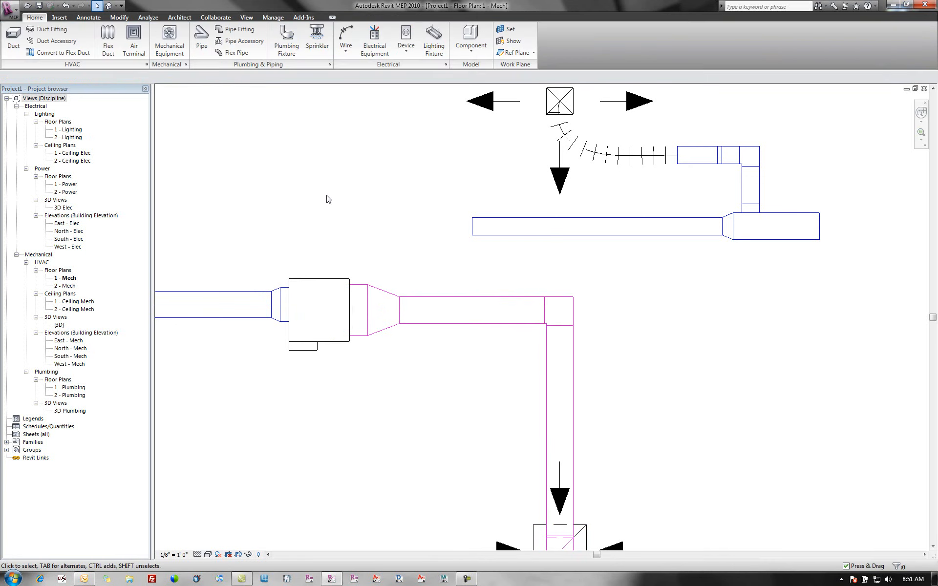
Place the Rectangular Tee-Return-Main-Supply-Branch fitting midway along the horizontal return duct.
left_click(50, 30)
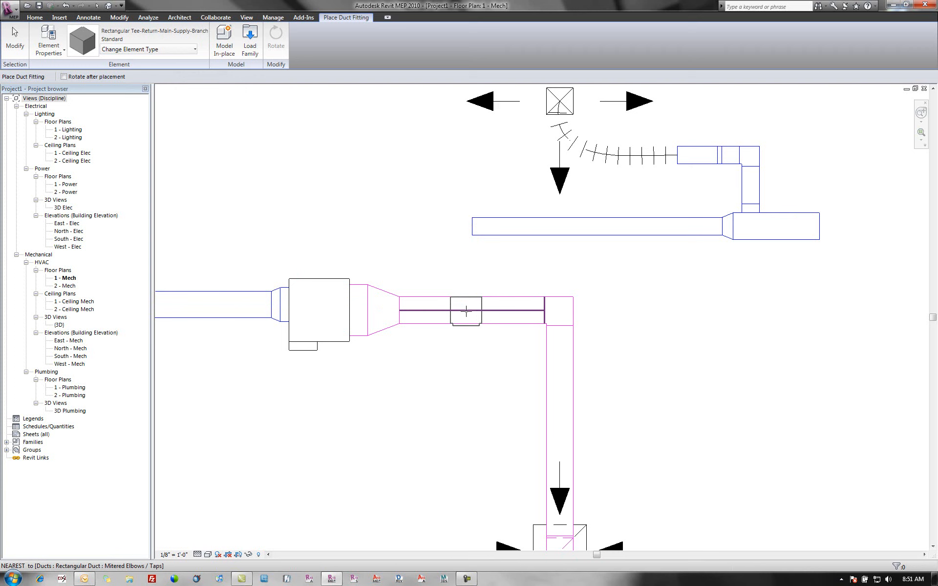
left_click(465, 311)
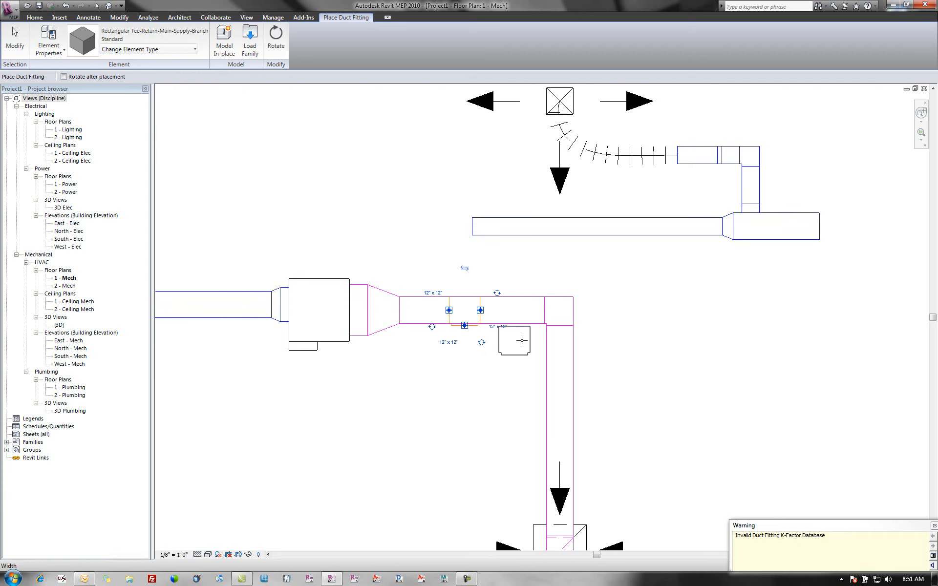
key("Escape")
key("Escape")
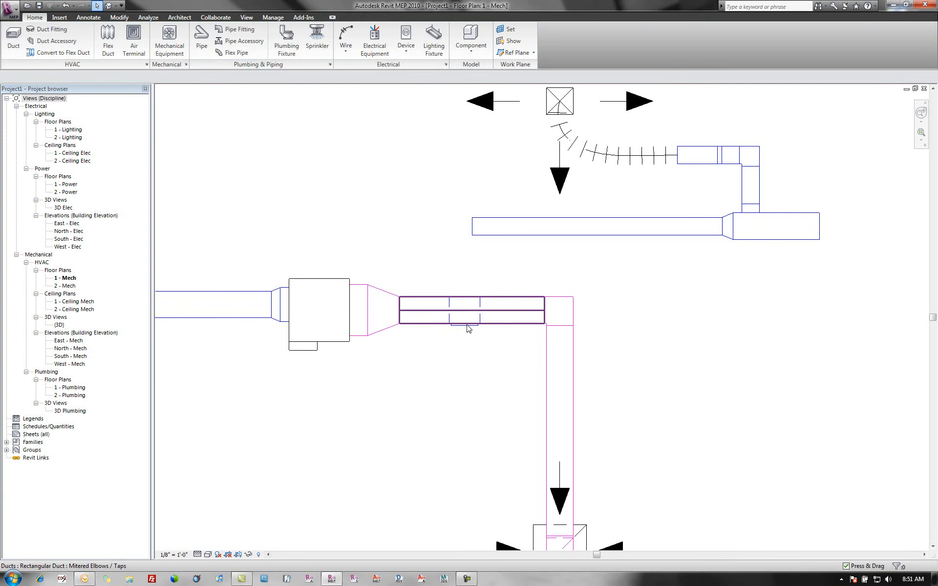
left_click(472, 329)
key("Escape")
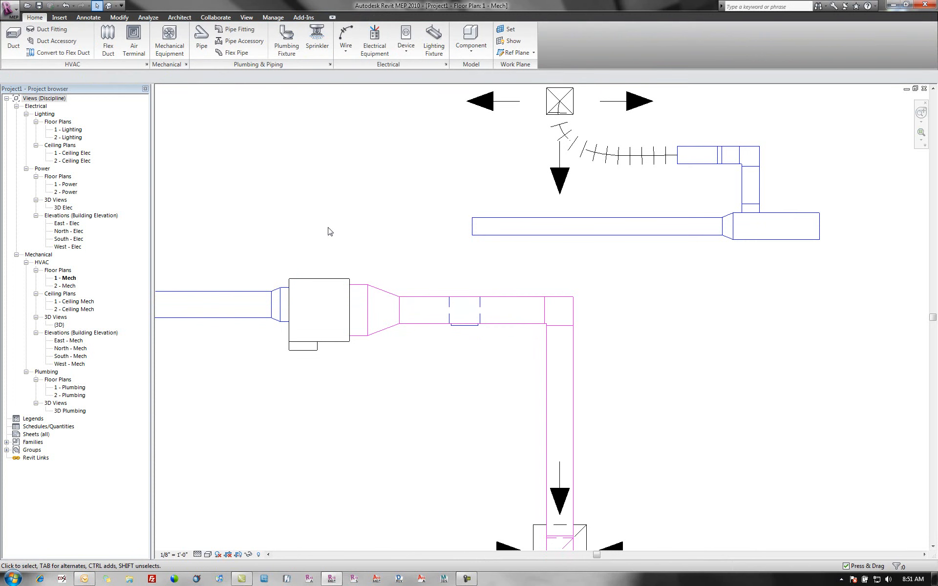
Shorten the horizontal return duct from its transition end so it stops short of the tee on the elbow side.
left_click(403, 310)
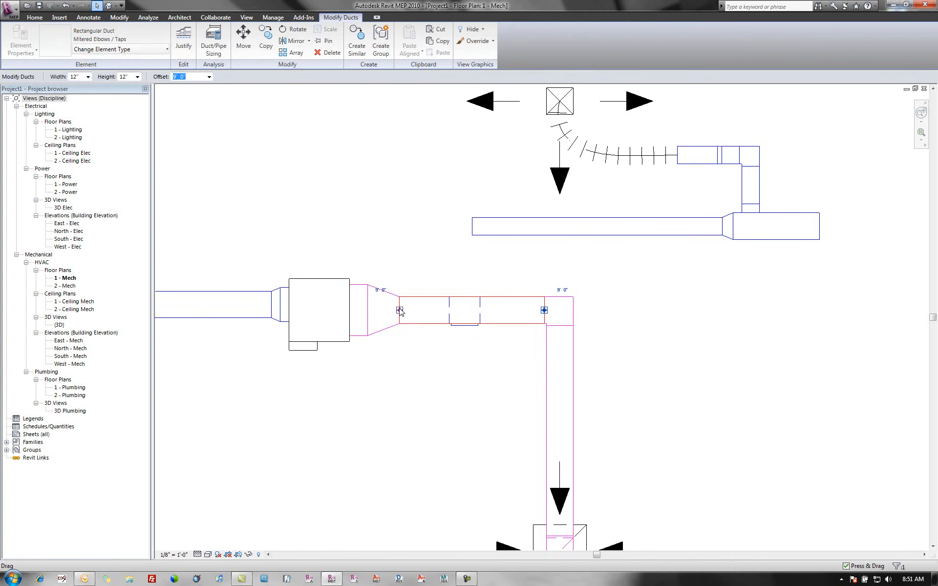
mouse_move(479, 311)
left_mouse_down()
mouse_move(489, 312)
mouse_move(480, 310)
left_mouse_up()
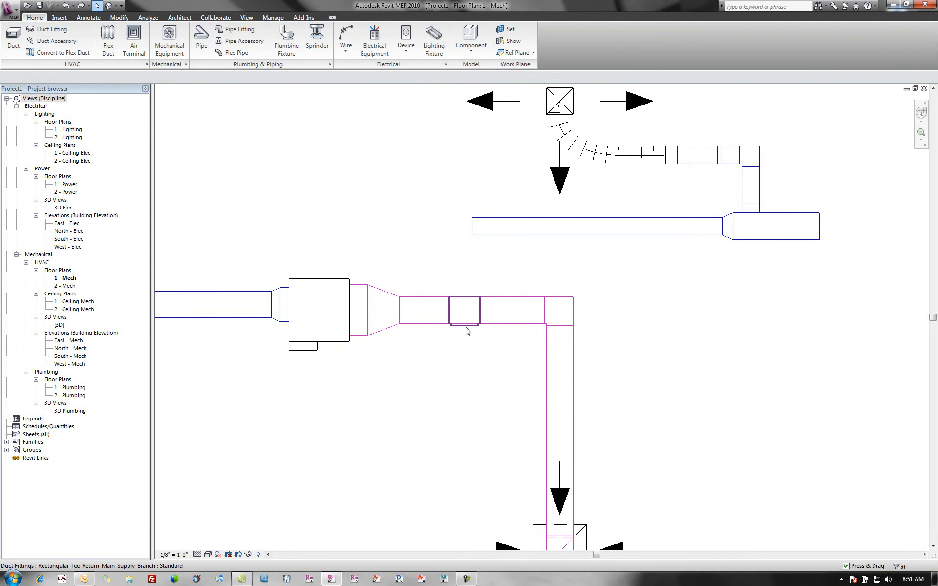
left_click(485, 326)
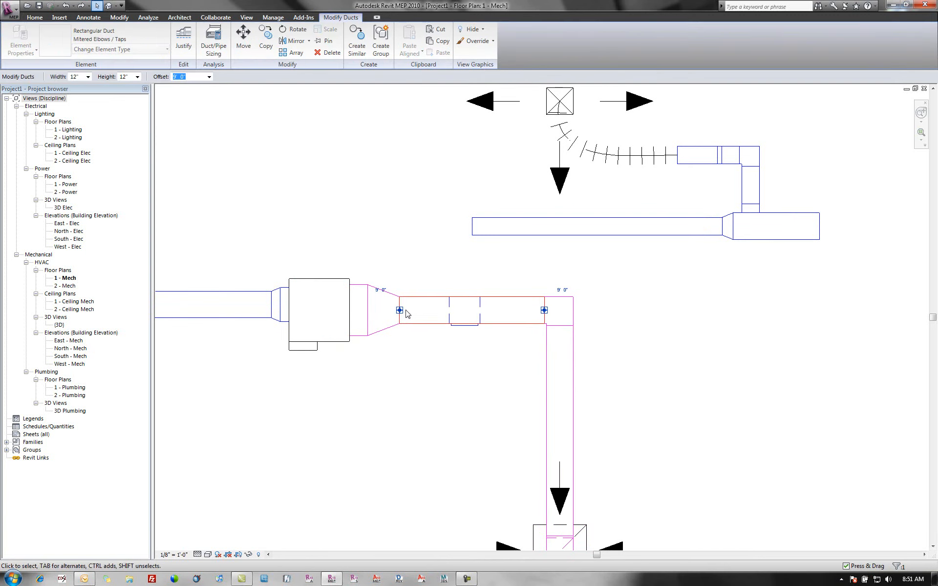
key("Delete")
left_click(507, 318)
key("Delete")
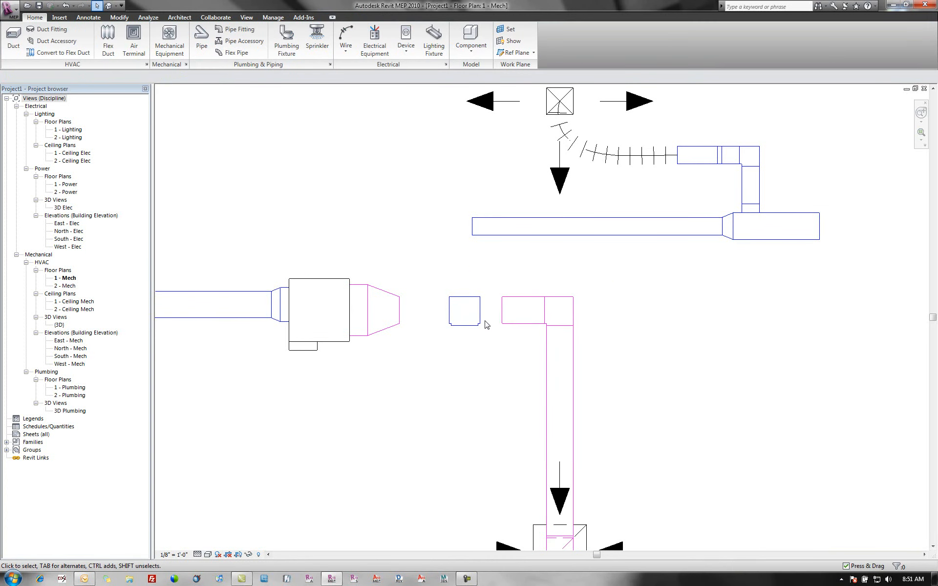
Extend the shortened return duct's open end to the tee's facing main connector.
left_click(481, 312)
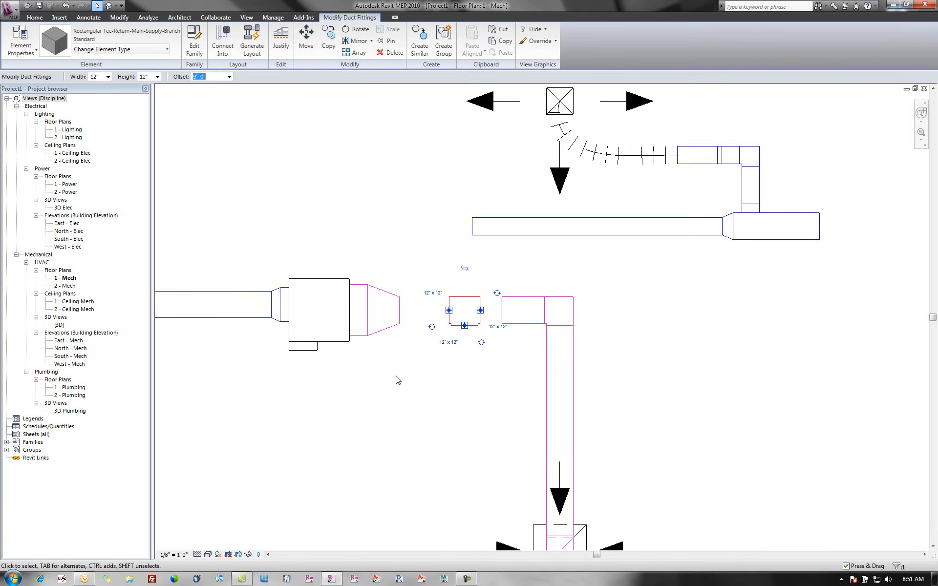
left_click(499, 393)
left_click(503, 314)
left_click_drag(502, 311, 480, 311)
left_click(477, 365)
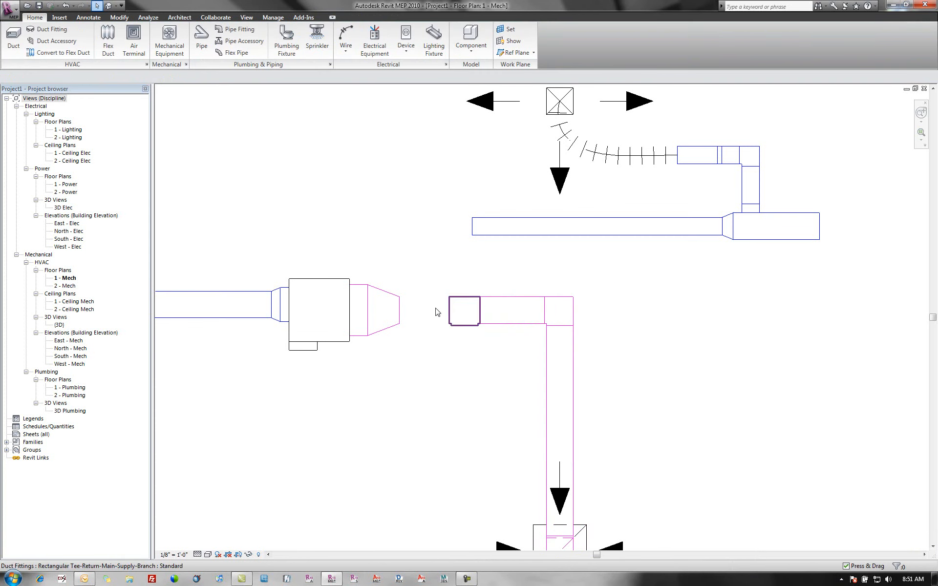
Draw a 12" x 12" duct from the tee's open main connector to the transition beside the mechanical unit.
left_click(14, 40)
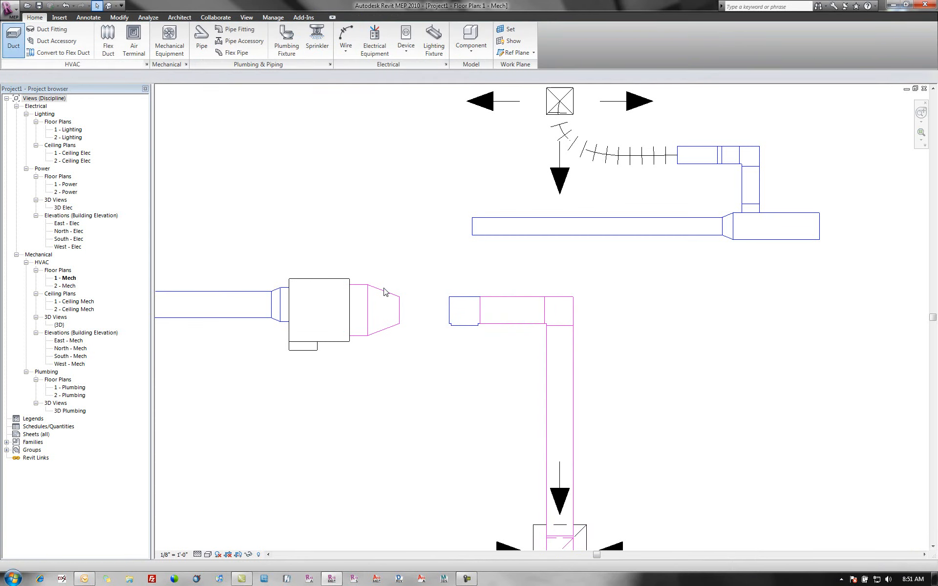
left_click(448, 311)
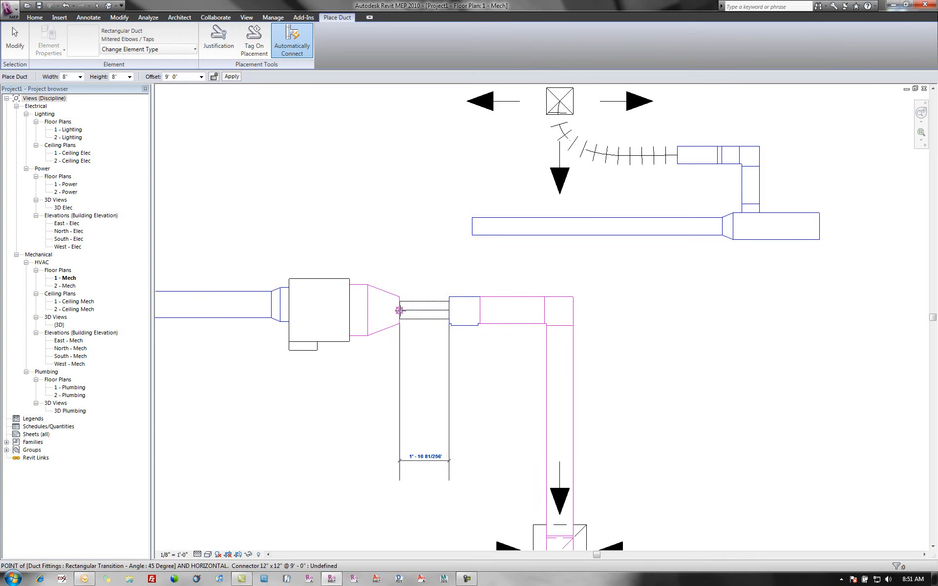
key("Escape")
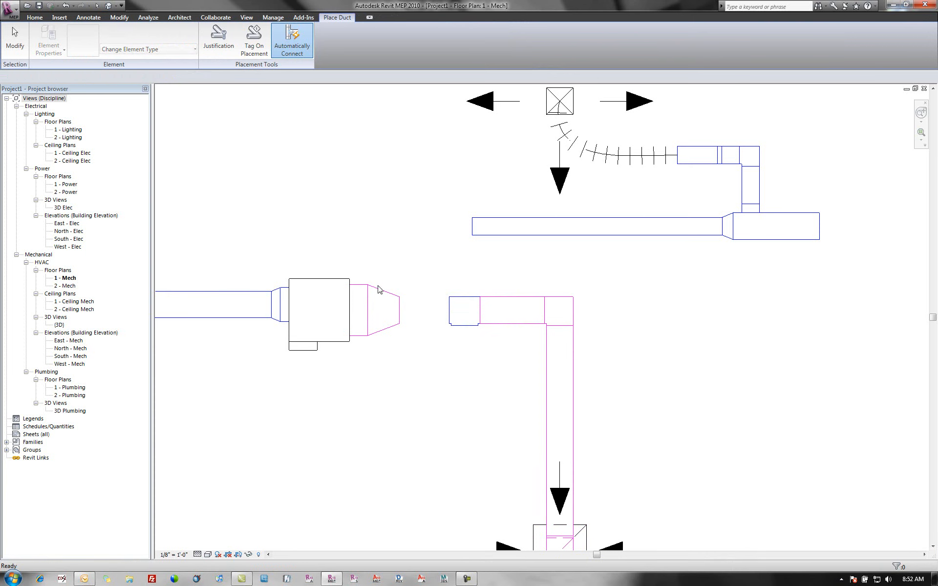
left_click(80, 77)
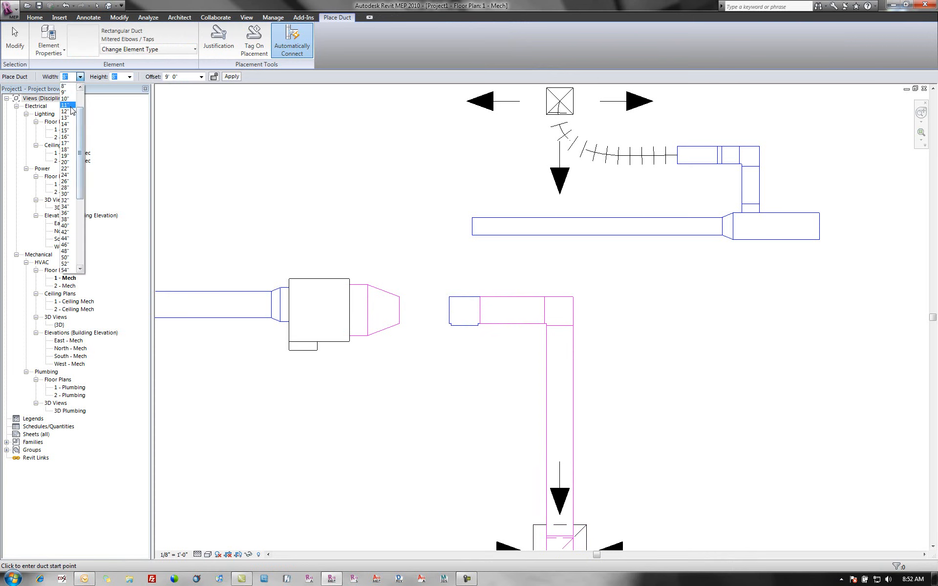
left_click(68, 112)
left_click(119, 111)
left_click(449, 310)
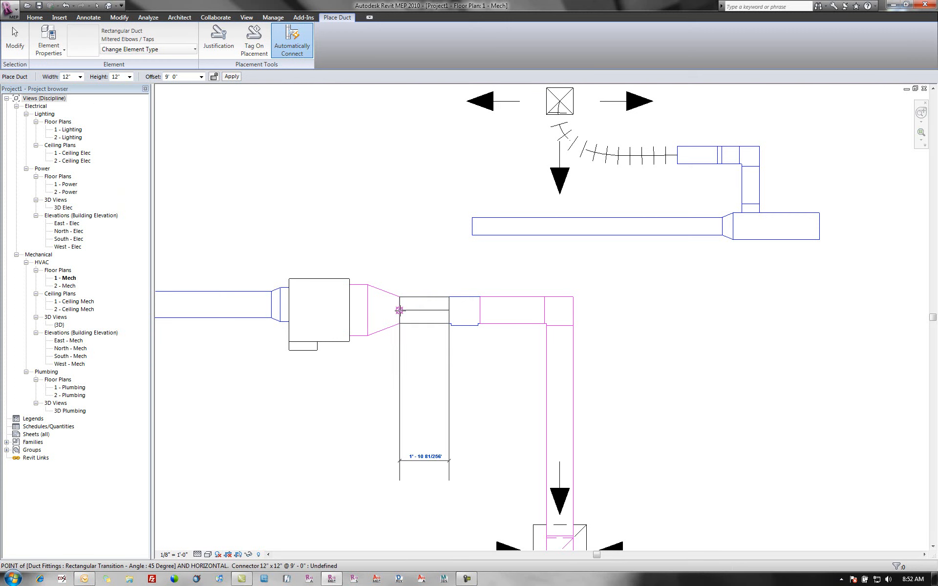
left_click(399, 311)
key("Escape")
key("Escape")
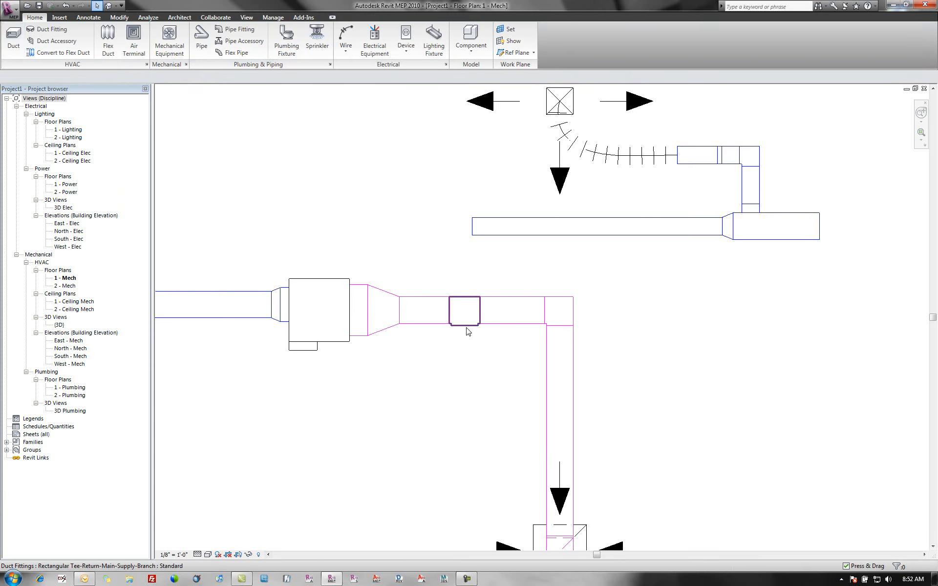
Rotate the tee about the return main so its branch faces the open-ended supply duct.
left_click(468, 331)
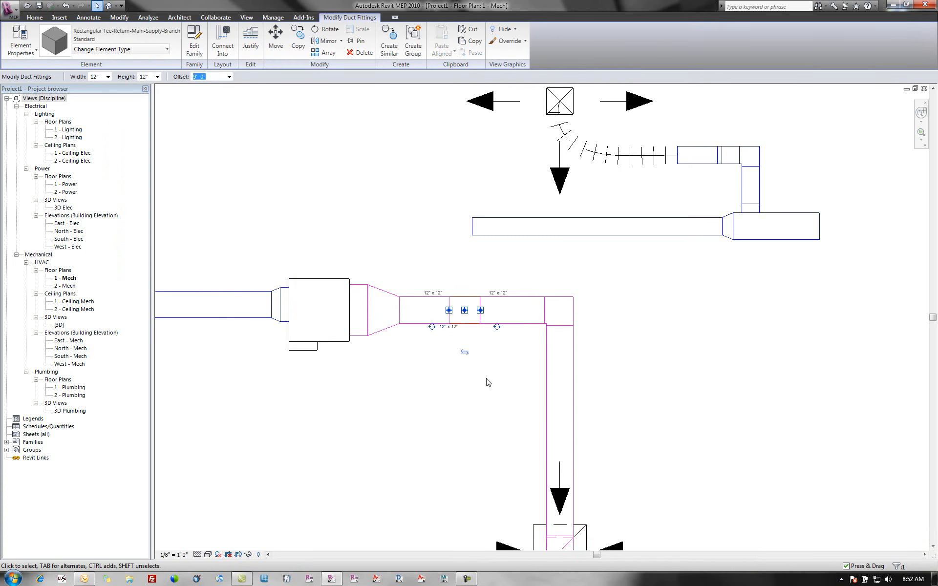
key("Escape")
left_click(489, 313)
key("Escape")
left_click(13, 38)
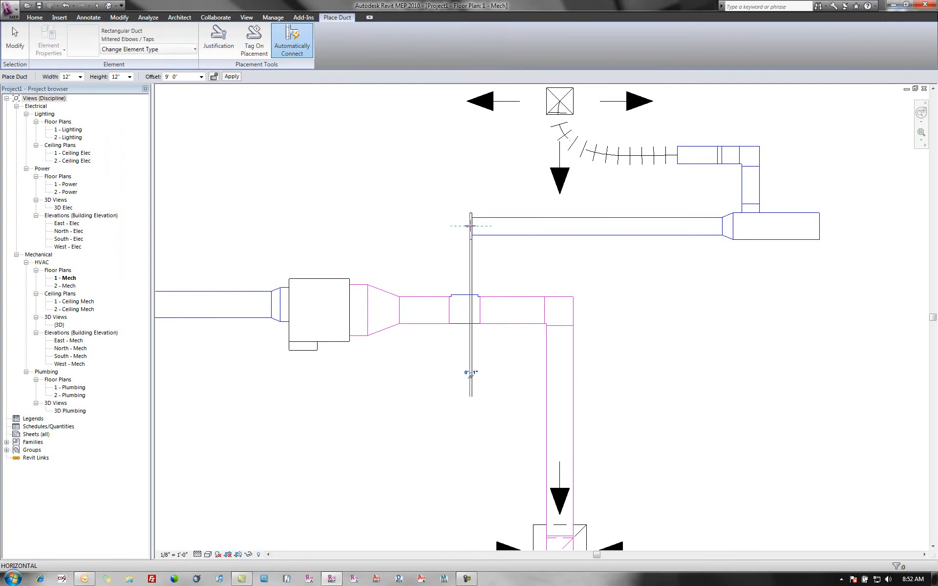
key("Escape")
key("Escape")
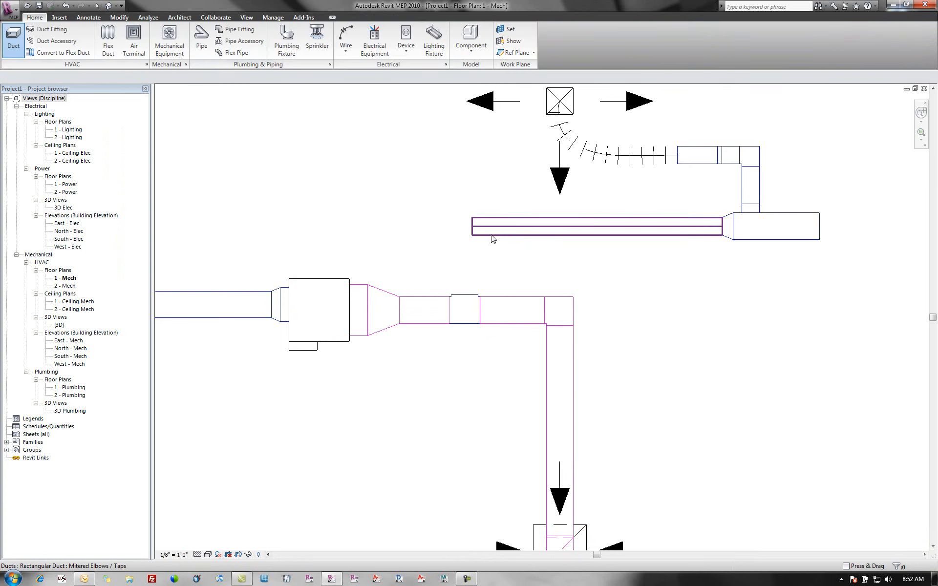
left_click(493, 239)
key("Escape")
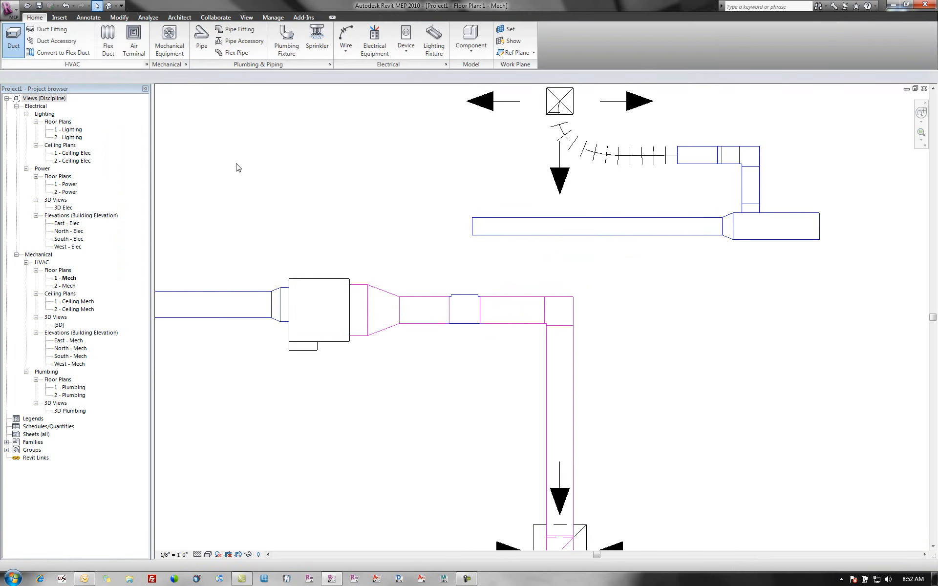
Set the size for new duct to 8" wide by 8" high.
key("d")
key("t")
left_click(81, 77)
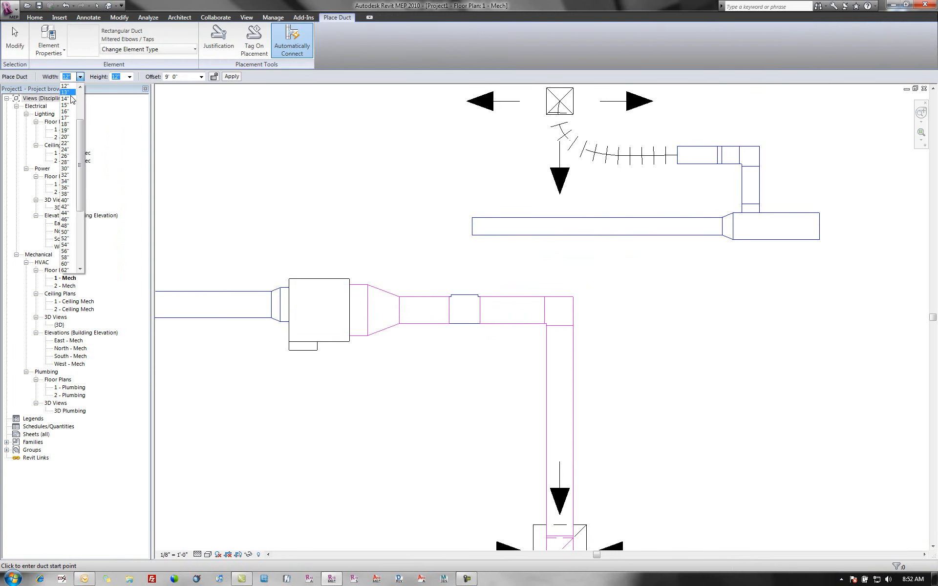
left_click(69, 119)
left_click(129, 77)
scroll(130, 108, "up", 1)
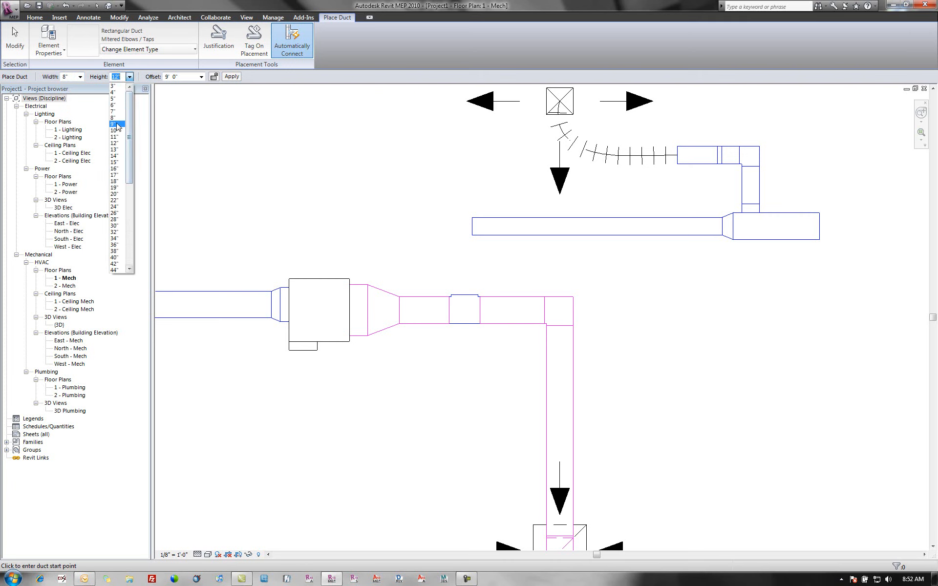
left_click(116, 118)
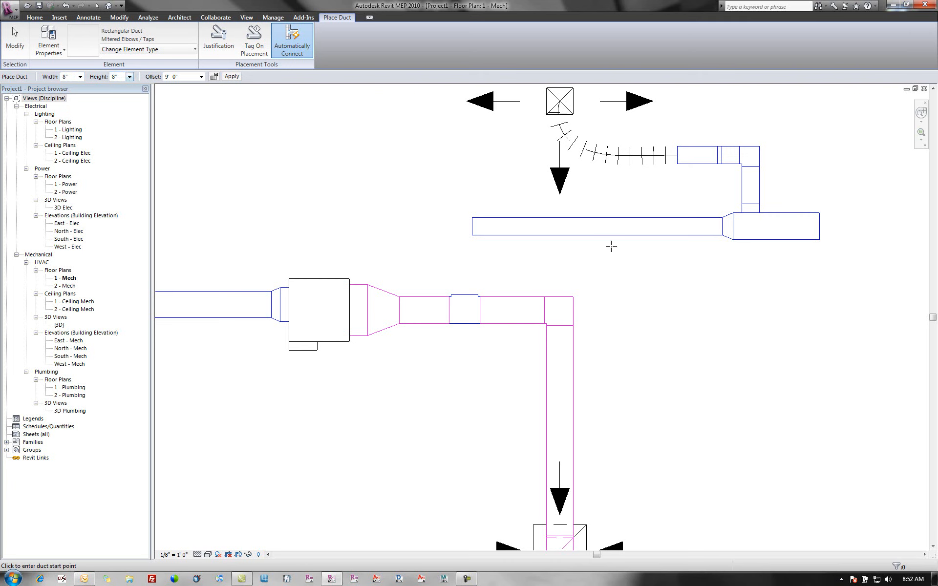
left_click(471, 227)
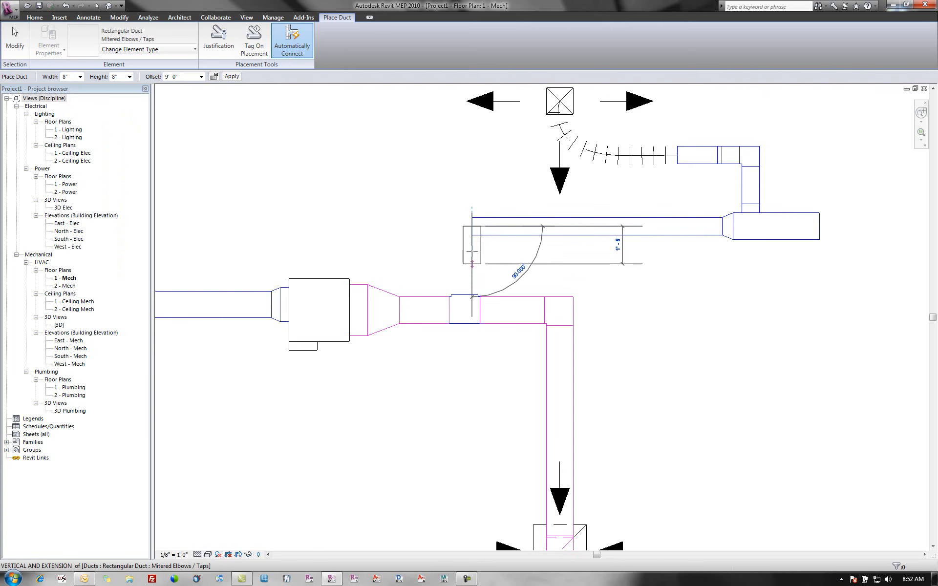
key("Escape")
key("Escape")
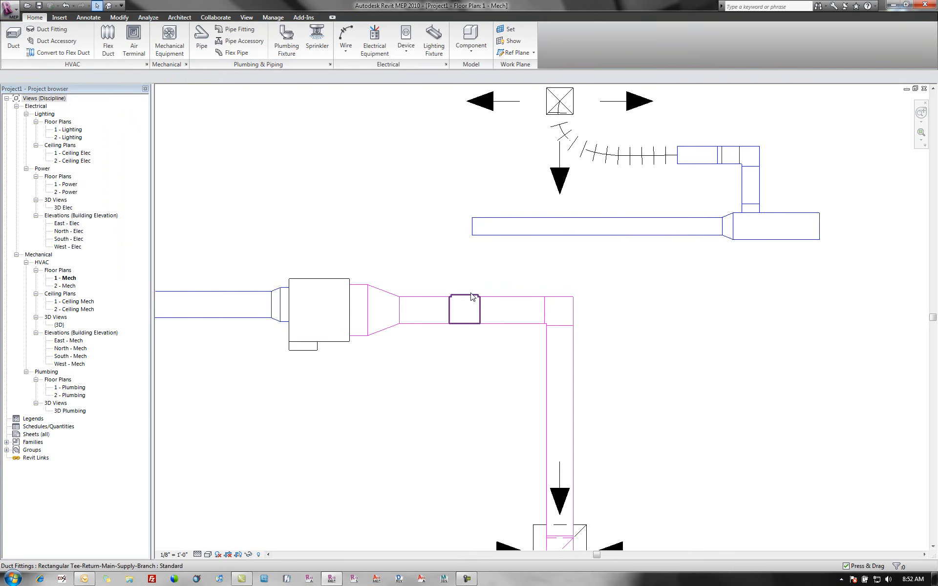
Reduce the width of the tee's branch connector to match the supply duct's width.
left_click(472, 297)
left_click(449, 279)
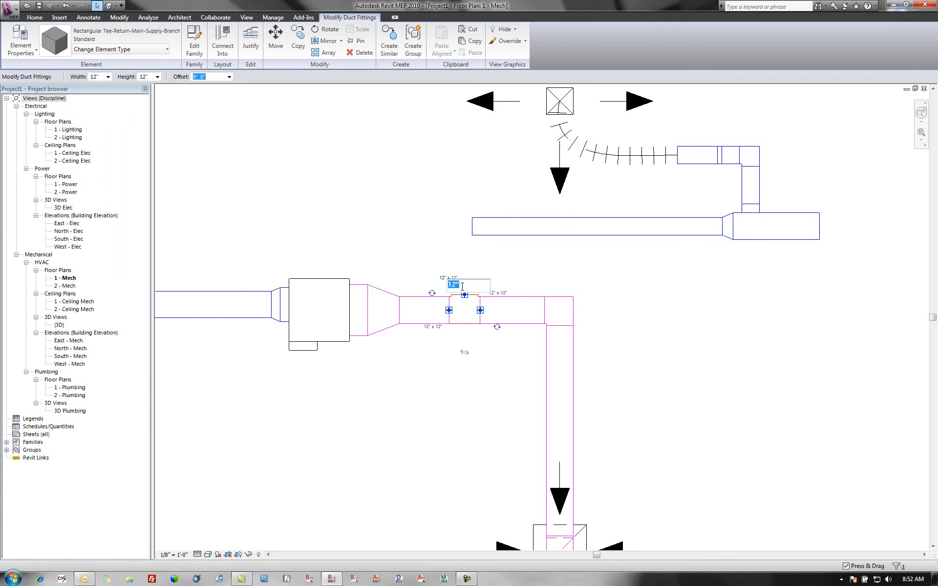
key("Return")
key("Escape")
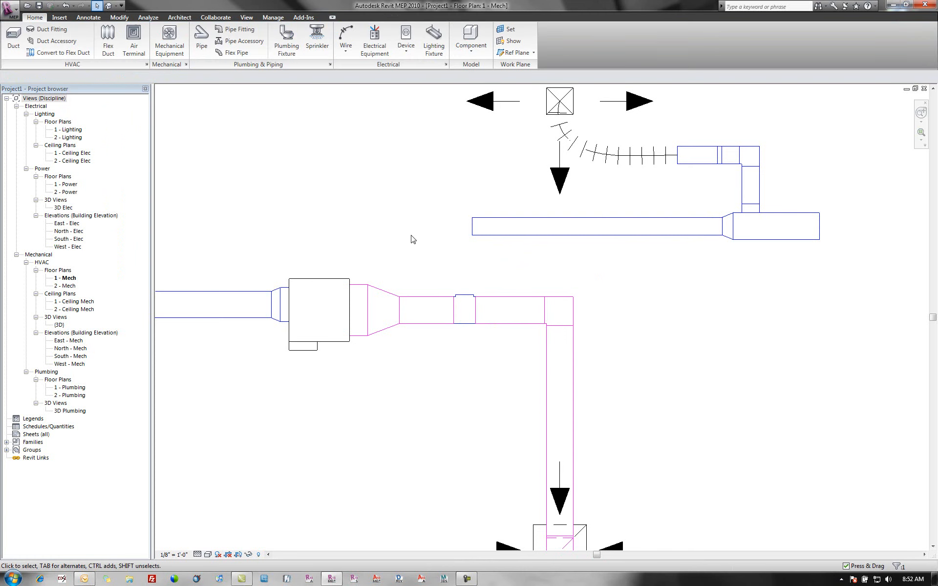
Draw an 8" x 8" duct from the supply duct's open end to the tee's branch connector.
left_click(8, 33)
left_click(472, 226)
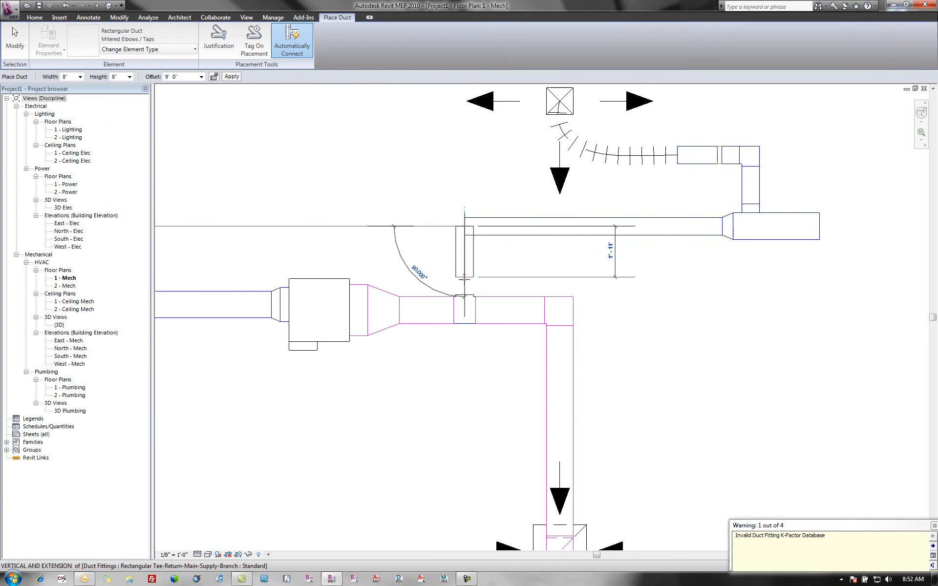
left_click(465, 295)
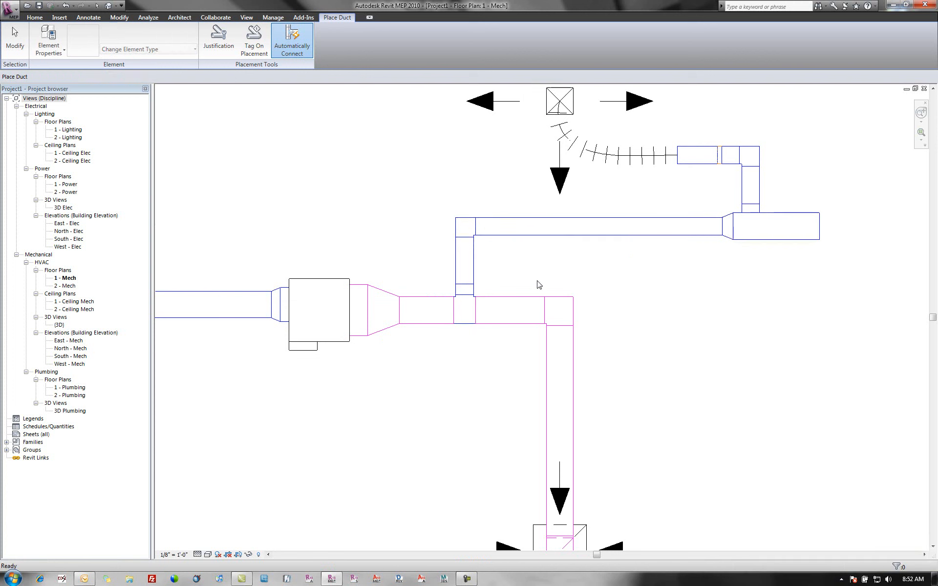
key("Escape")
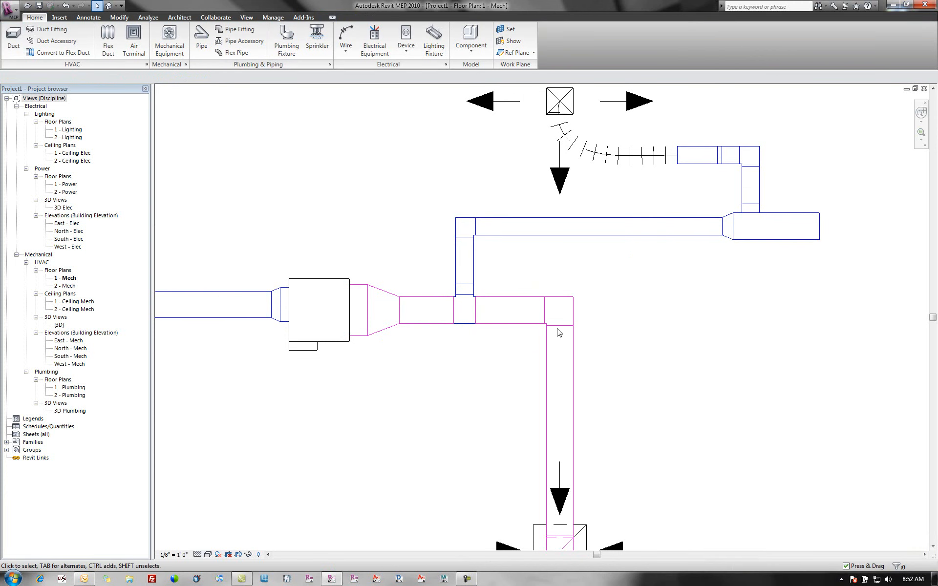